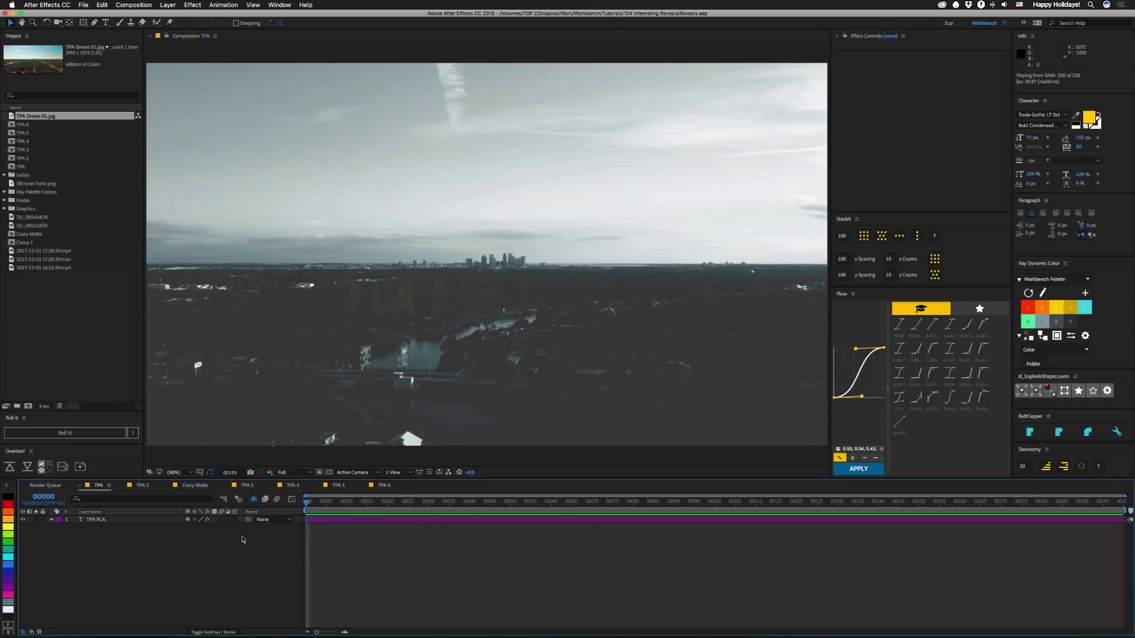
- Examine the TPA FLA layer's masks and the mask references in its Transform effect's compositing options
left_click(113, 521)
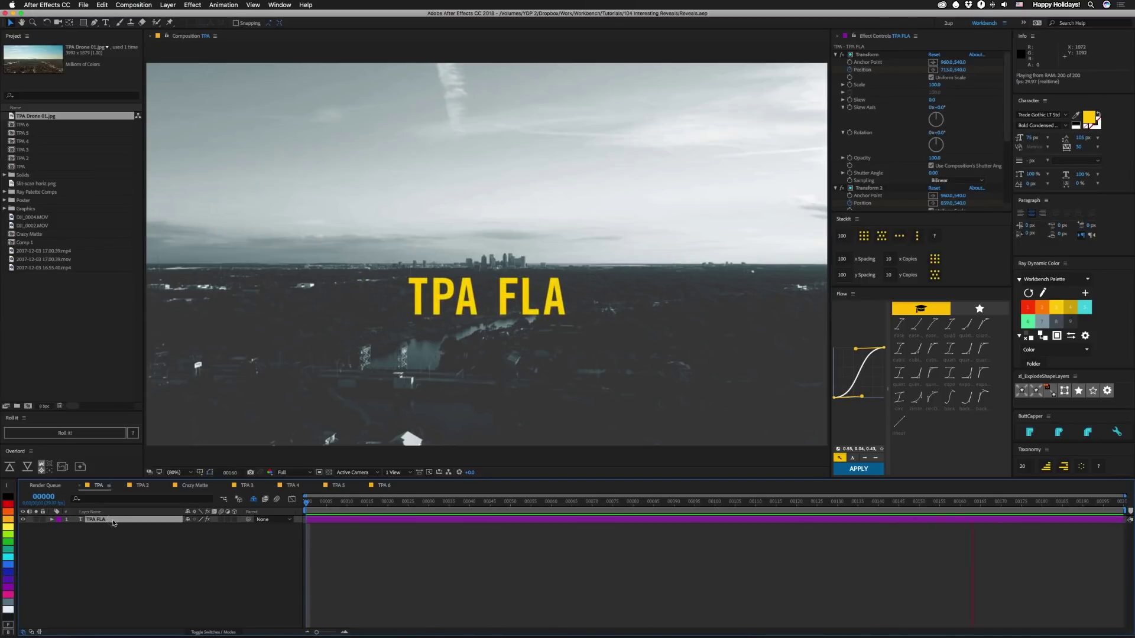
key("m")
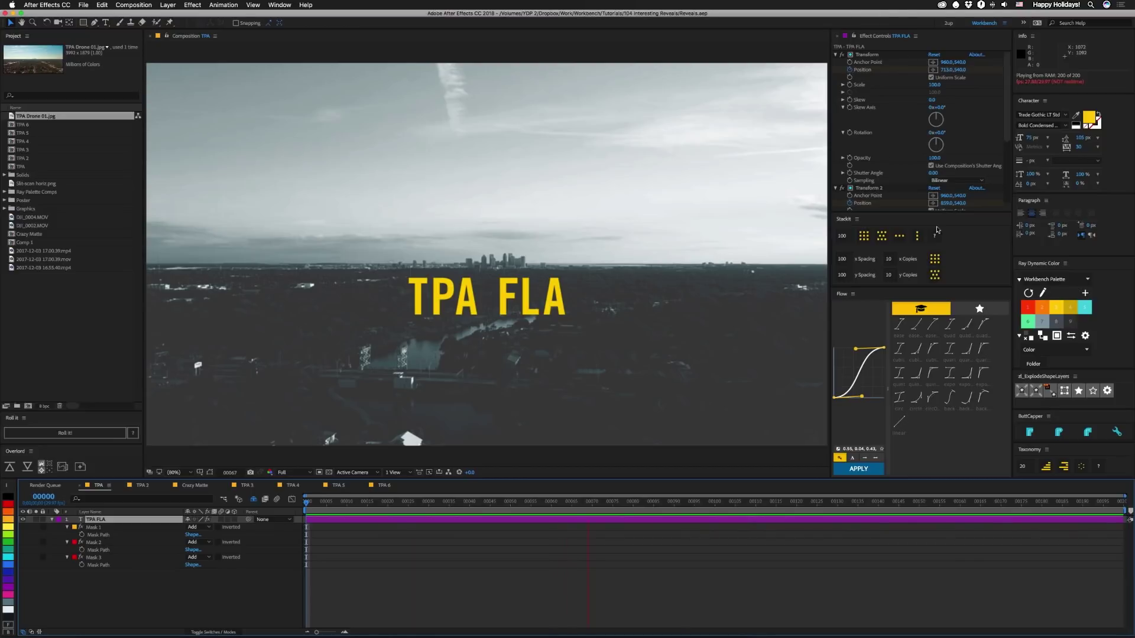
key("e")
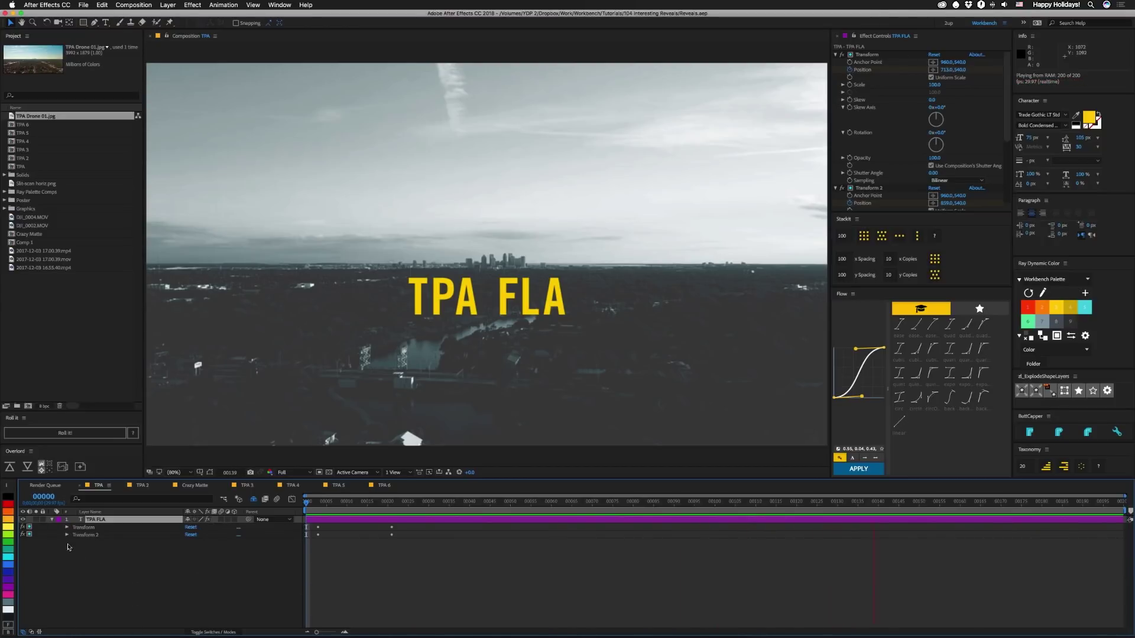
left_click(66, 527)
left_click(75, 617)
scroll(164, 558, "down", 3)
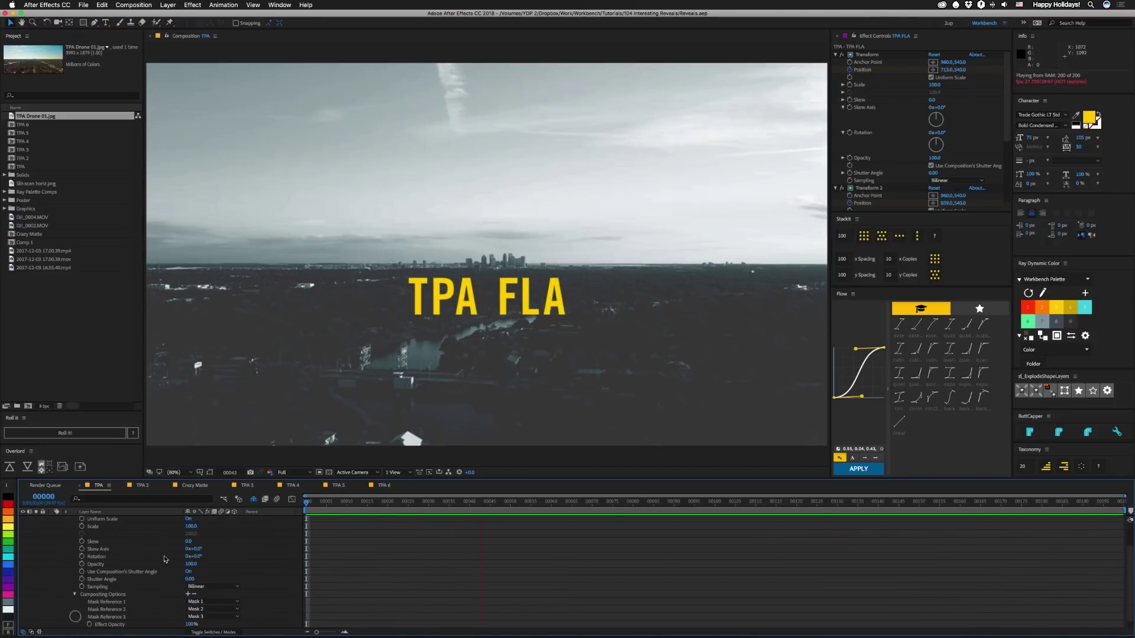
left_click(67, 624)
scroll(89, 596, "down", 3)
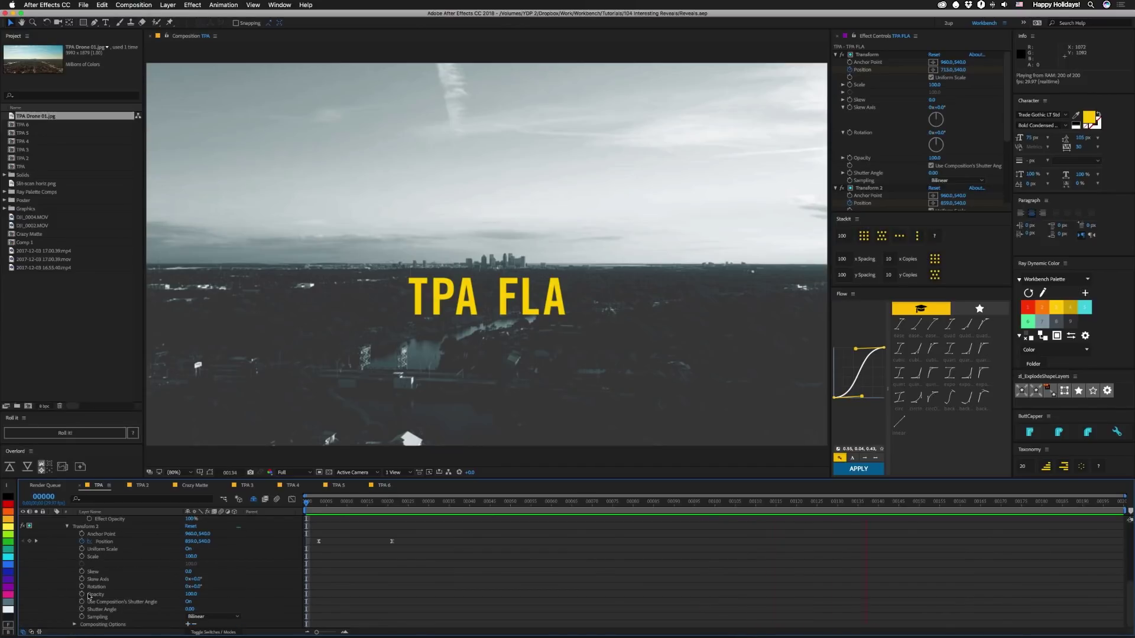
key("m")
key("m")
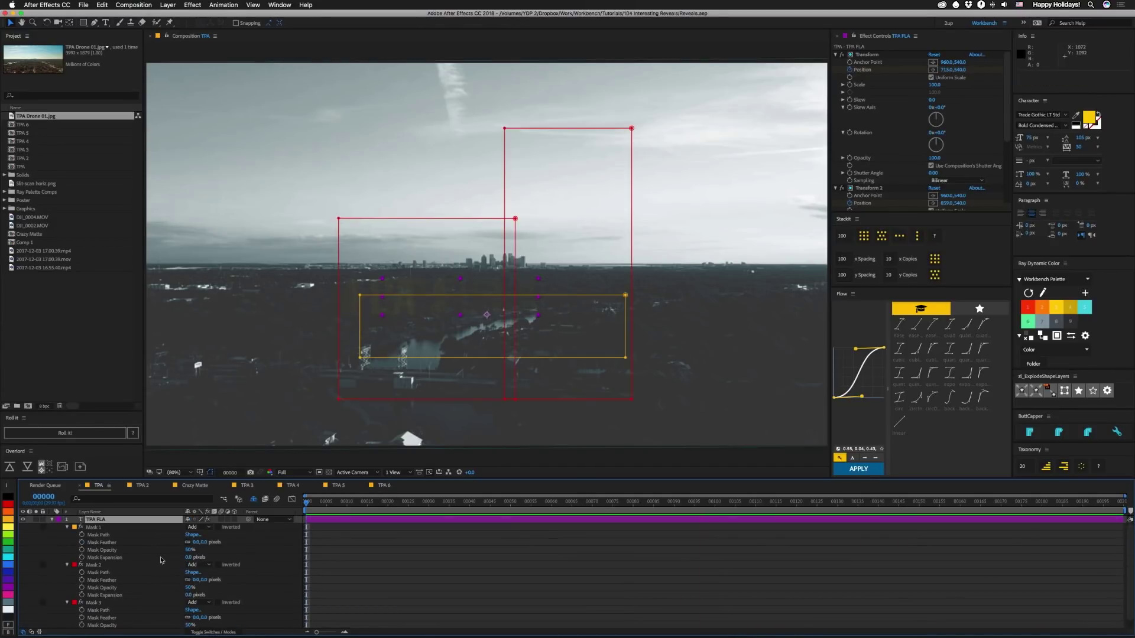
- Reveal the TPA FLA layer's keyframed properties and scrub through the first 20 frames to inspect the text reveal
key("u")
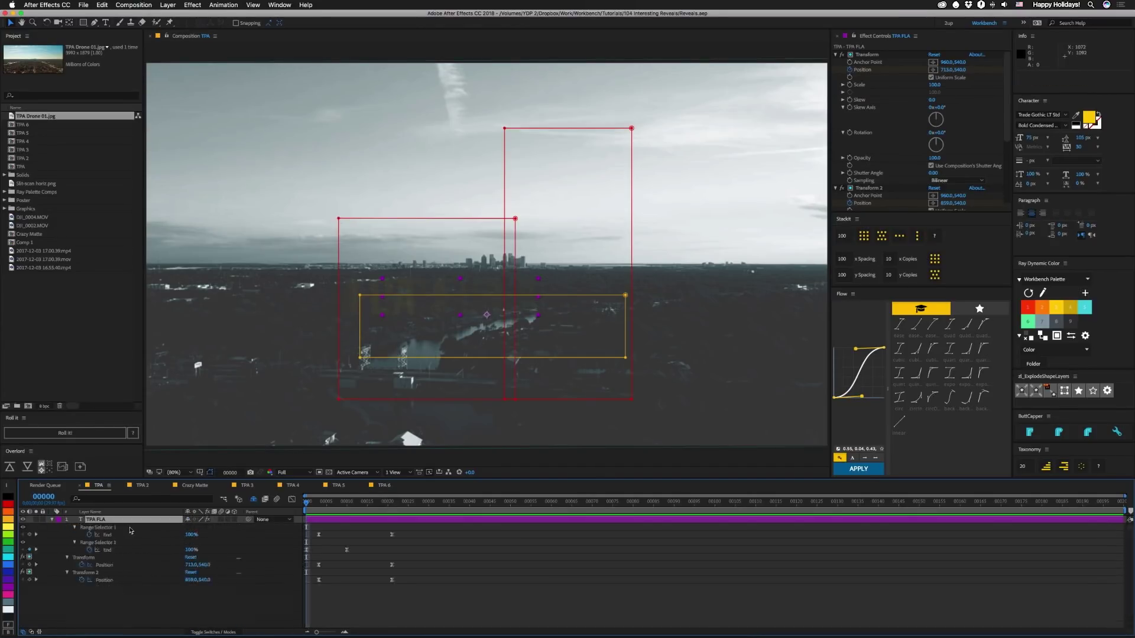
left_click_drag(303, 505, 382, 514)
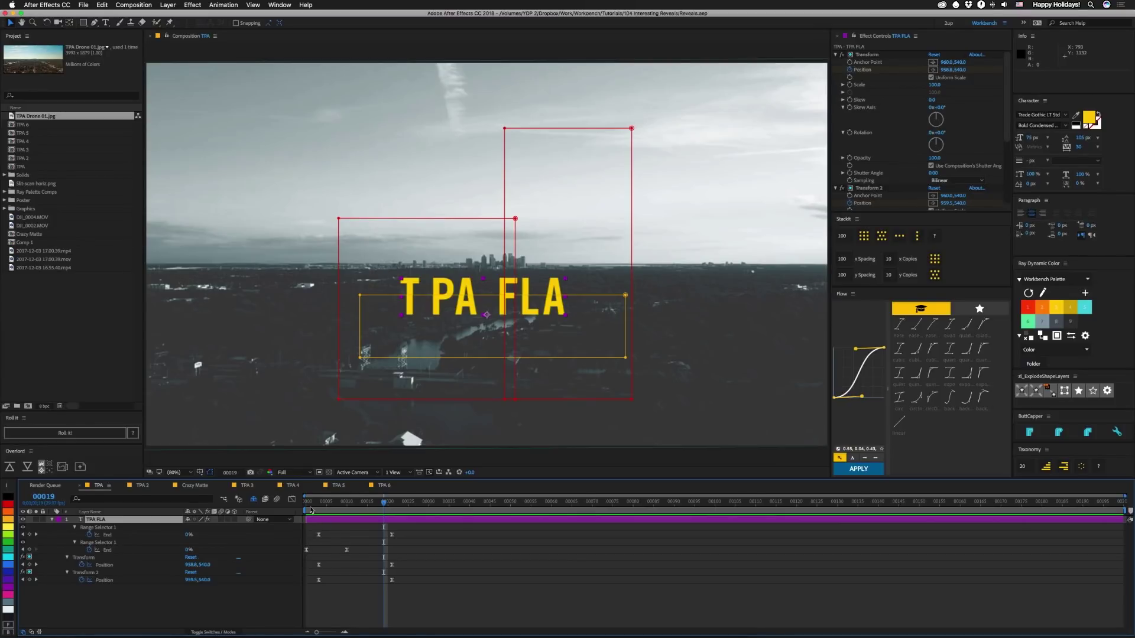
left_click_drag(307, 504, 327, 506)
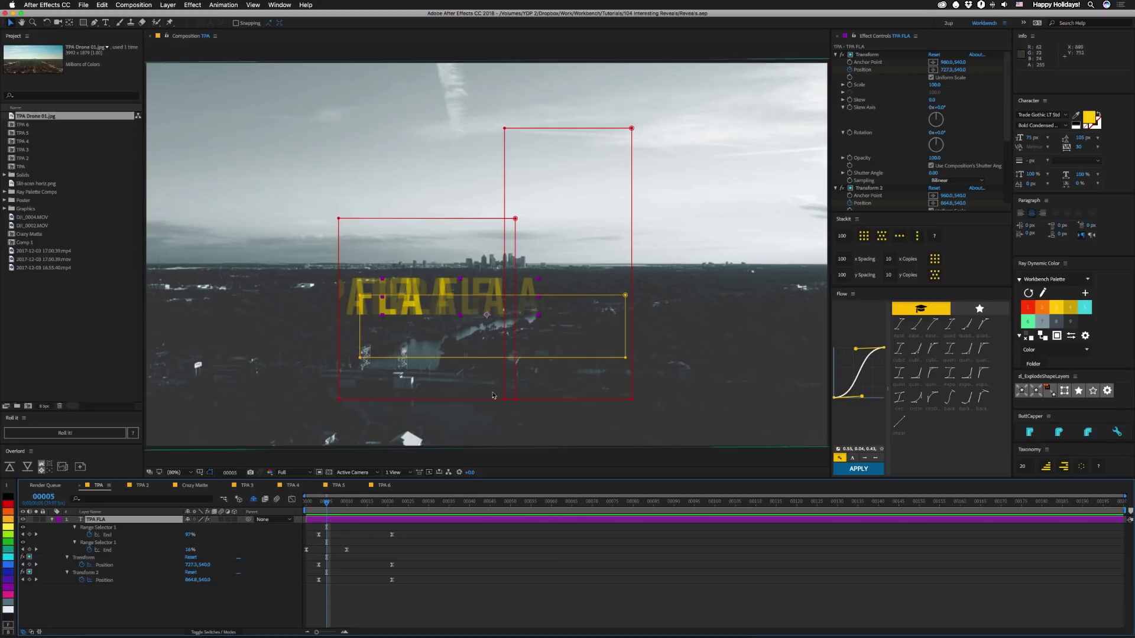
left_click_drag(326, 508, 387, 508)
- Preview the logo reveal in the TPA 2 composition and view the auto-traced masks in Crazy Matte
left_click(143, 486)
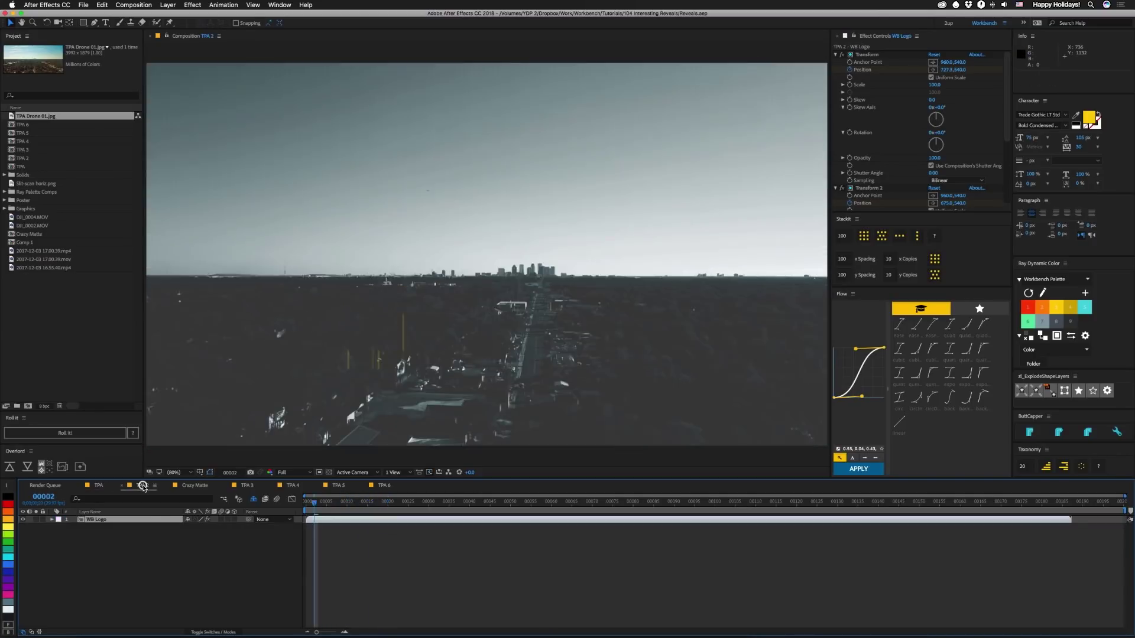
key("space")
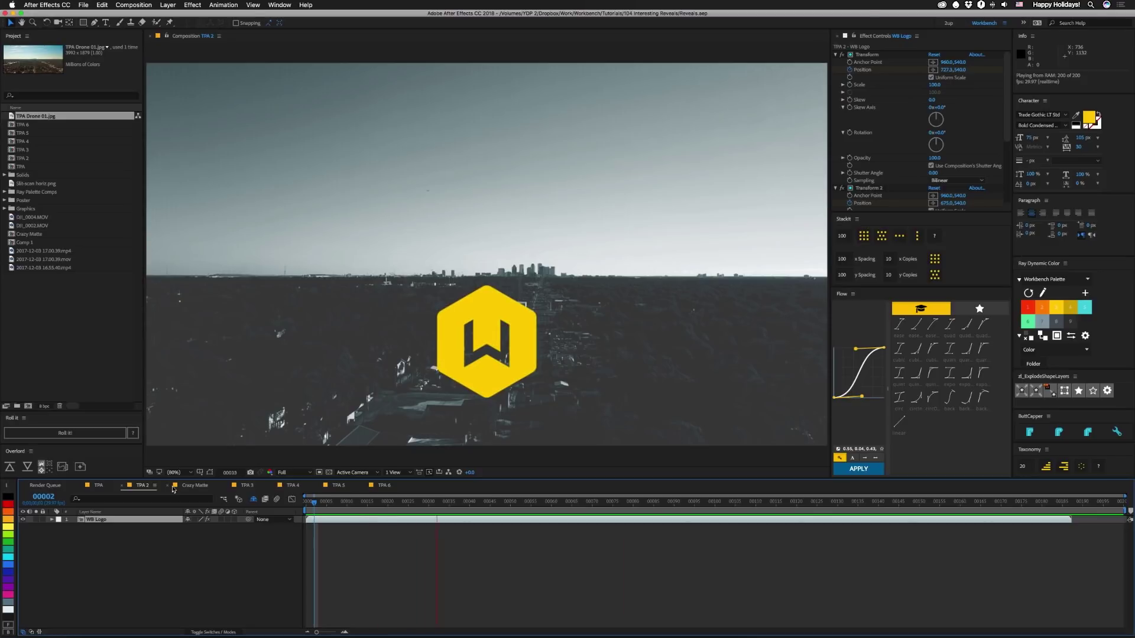
left_click(188, 486)
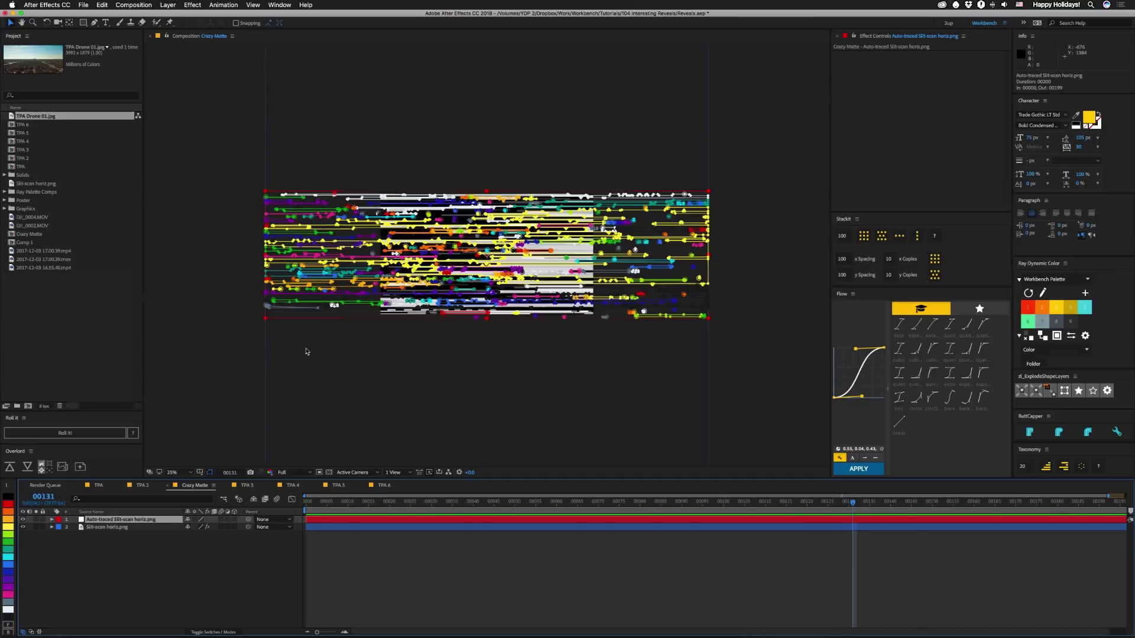
key("shift+slash")
- Preview the text reveals in the TPA 3 and TPA 4 compositions, checking TPA 4 around frame 5
left_click(247, 486)
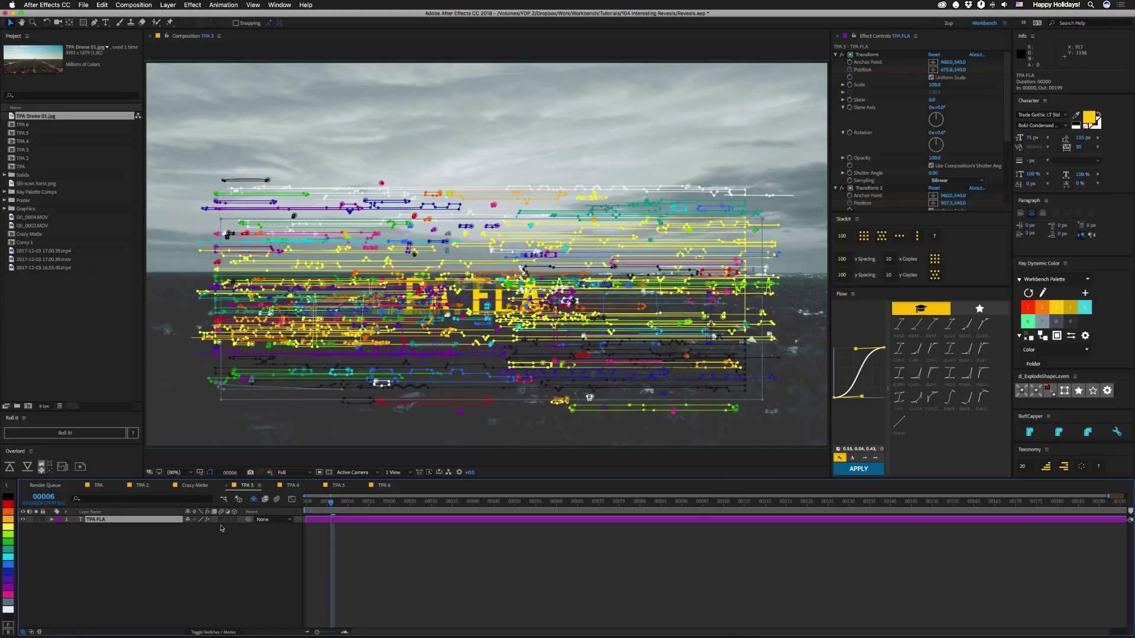
key("space")
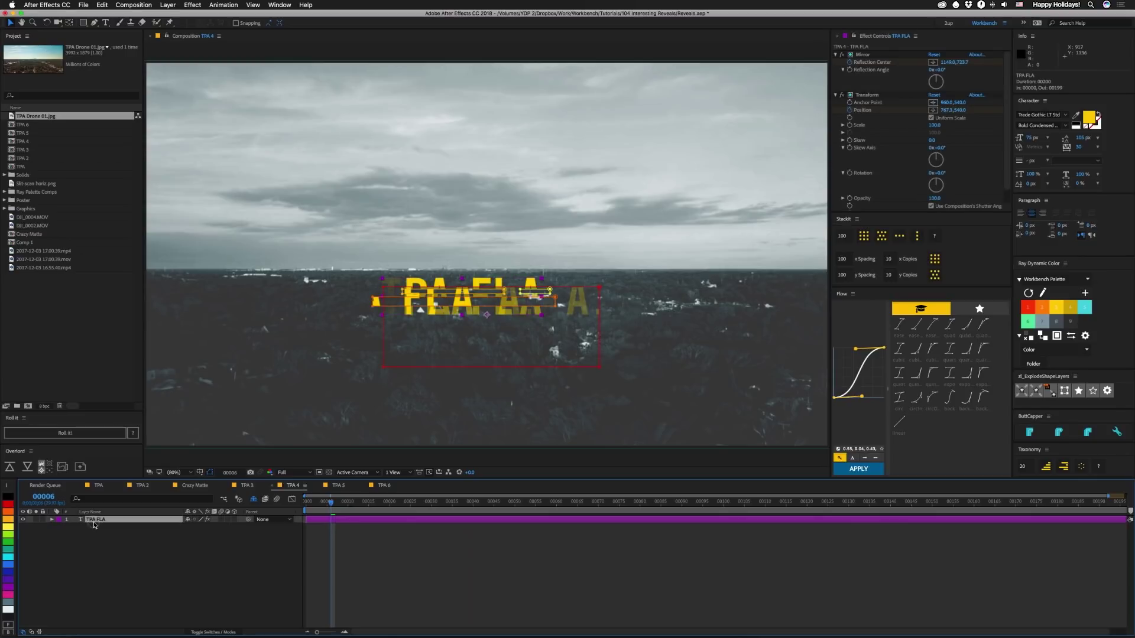
key("space")
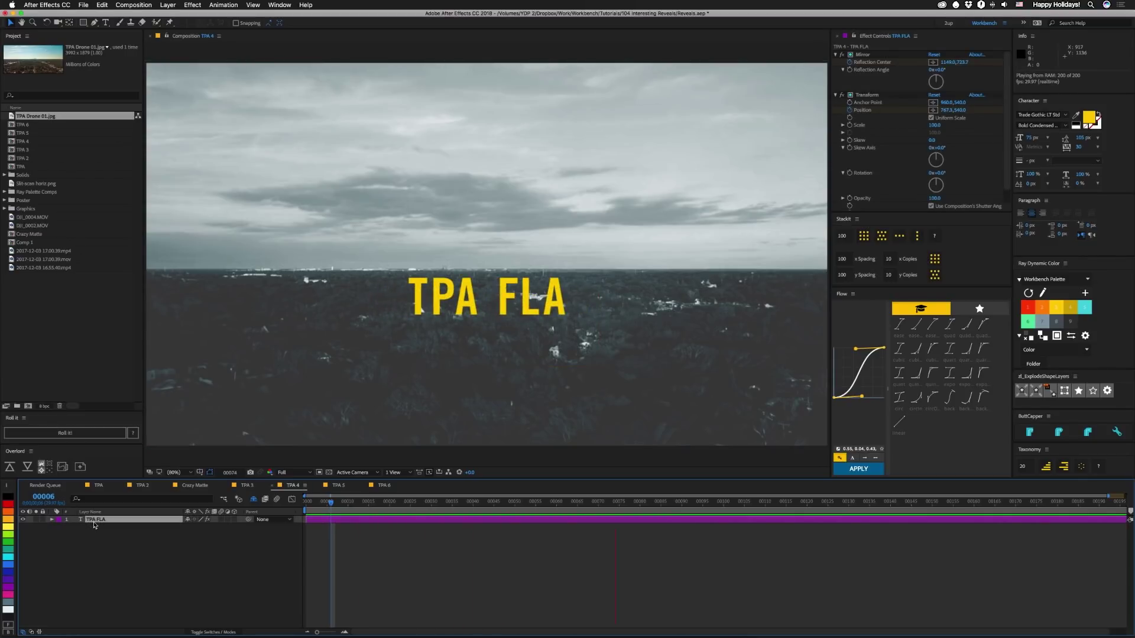
key("space")
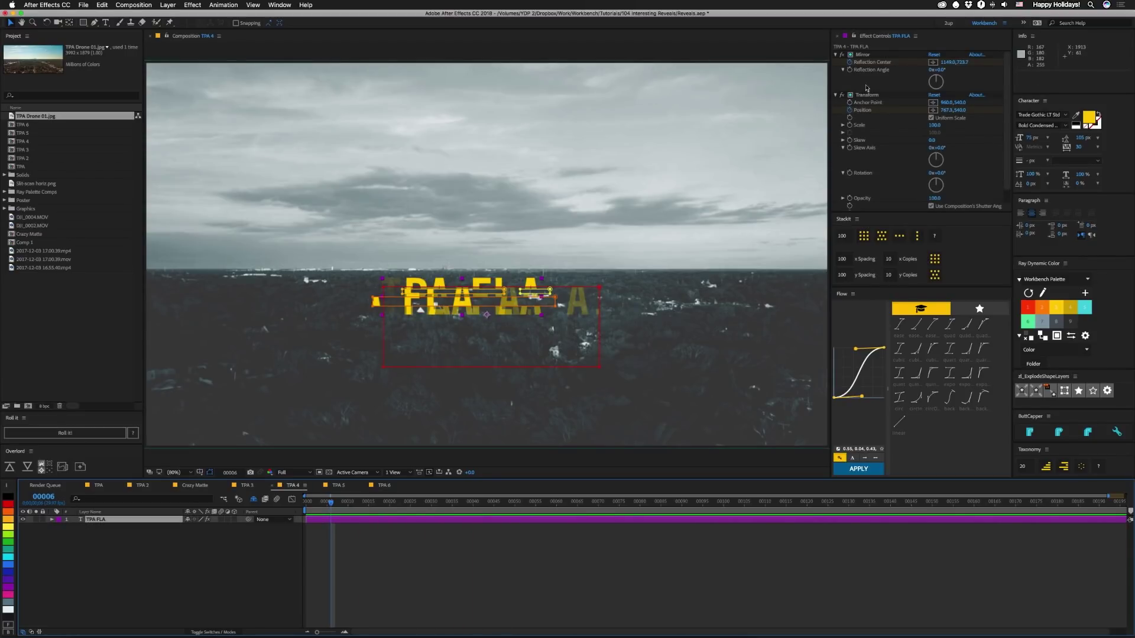
left_click_drag(330, 503, 327, 504)
key("space")
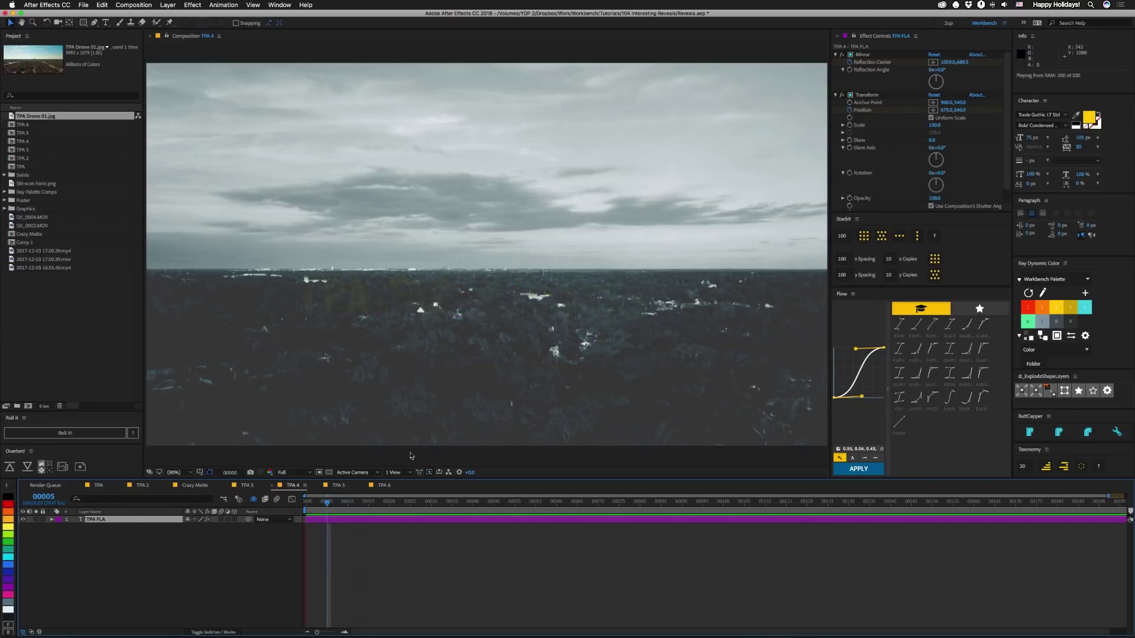
- Open the TPA 5 composition, show the TPA FLA layer's masks and preview its reveal
left_click(338, 485)
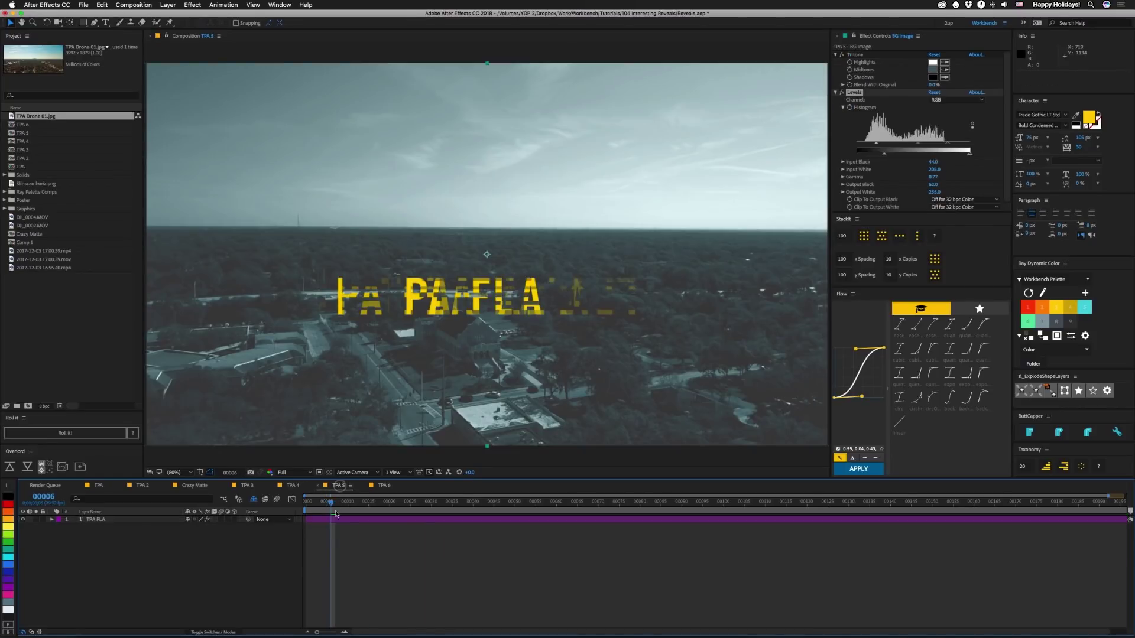
left_click(110, 521)
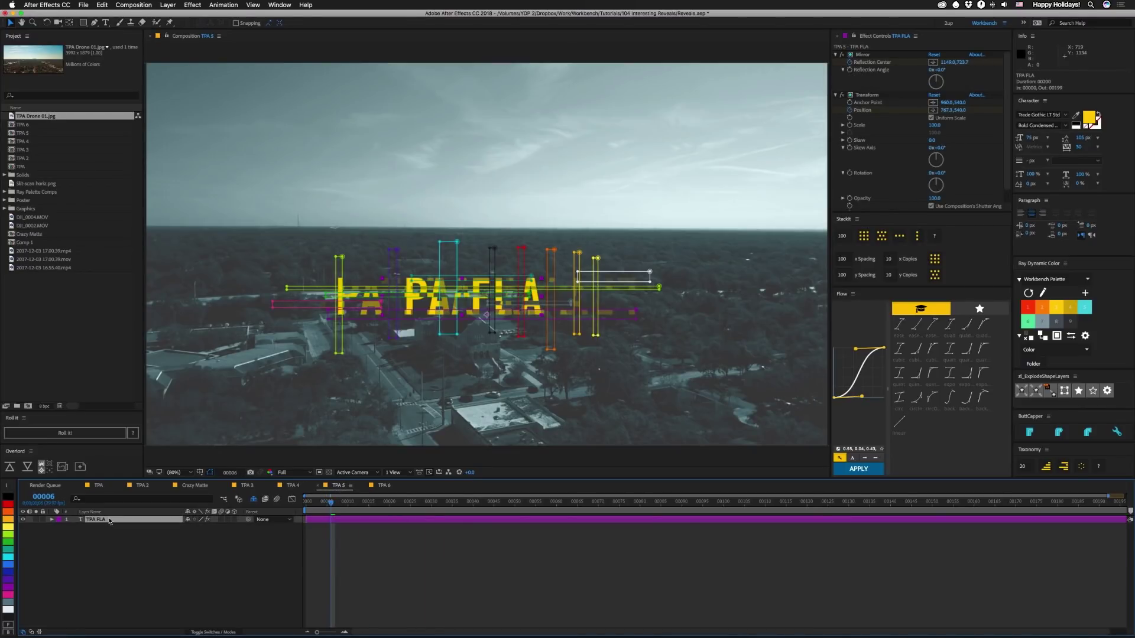
key("space")
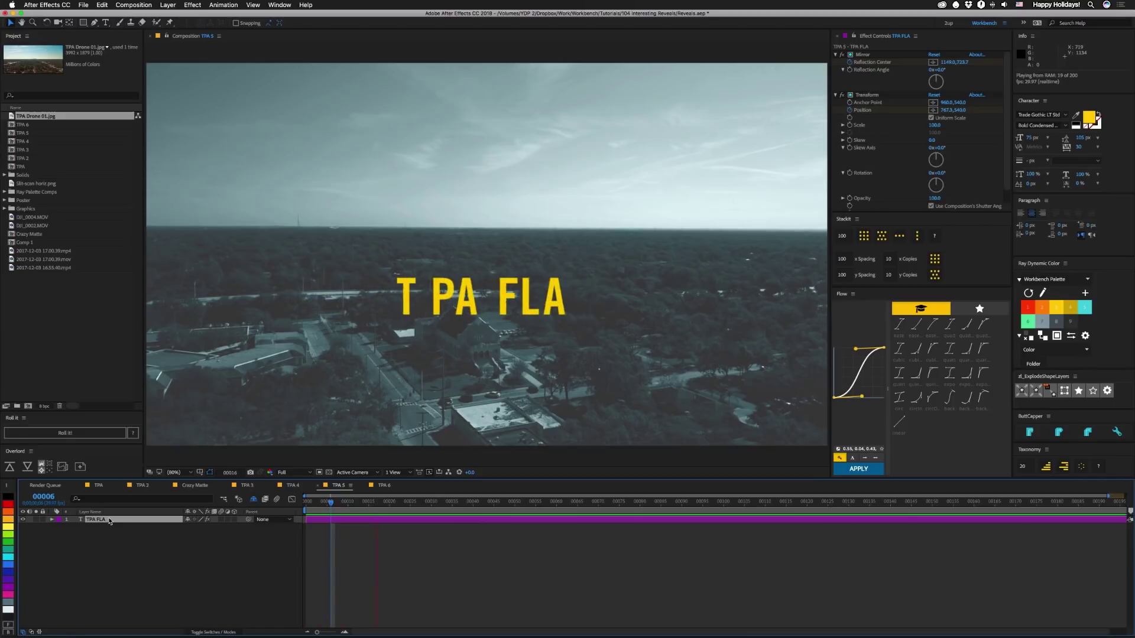
key("space")
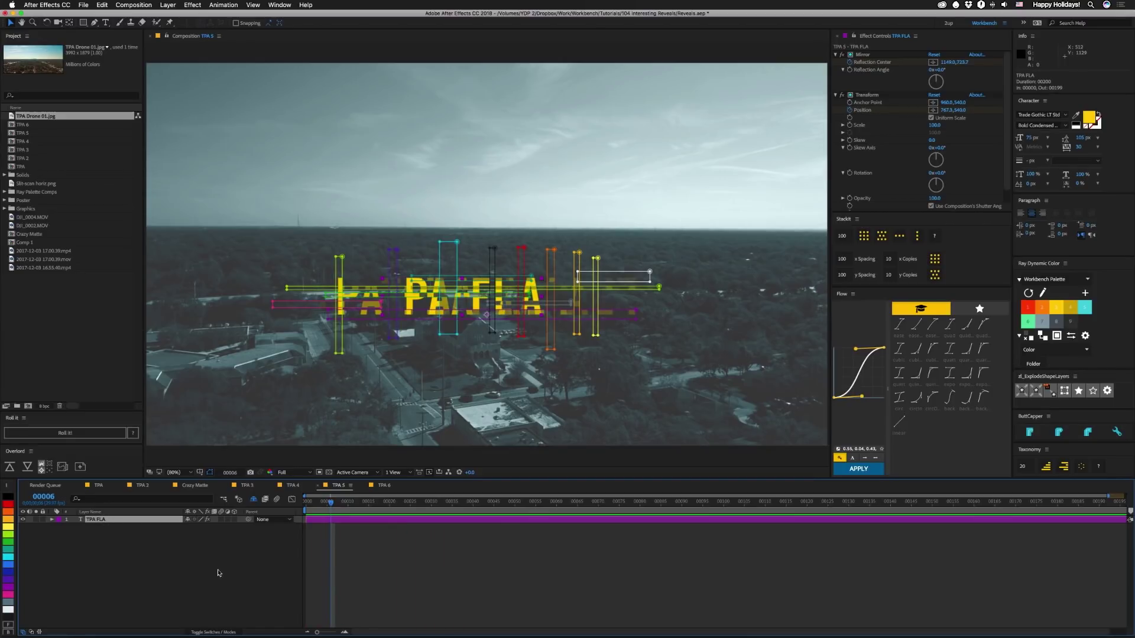
- Expand the compositing options of TPA FLA's Transform effect in TPA 5 and view its mask references in a maximized timeline
key("e")
left_click(66, 535)
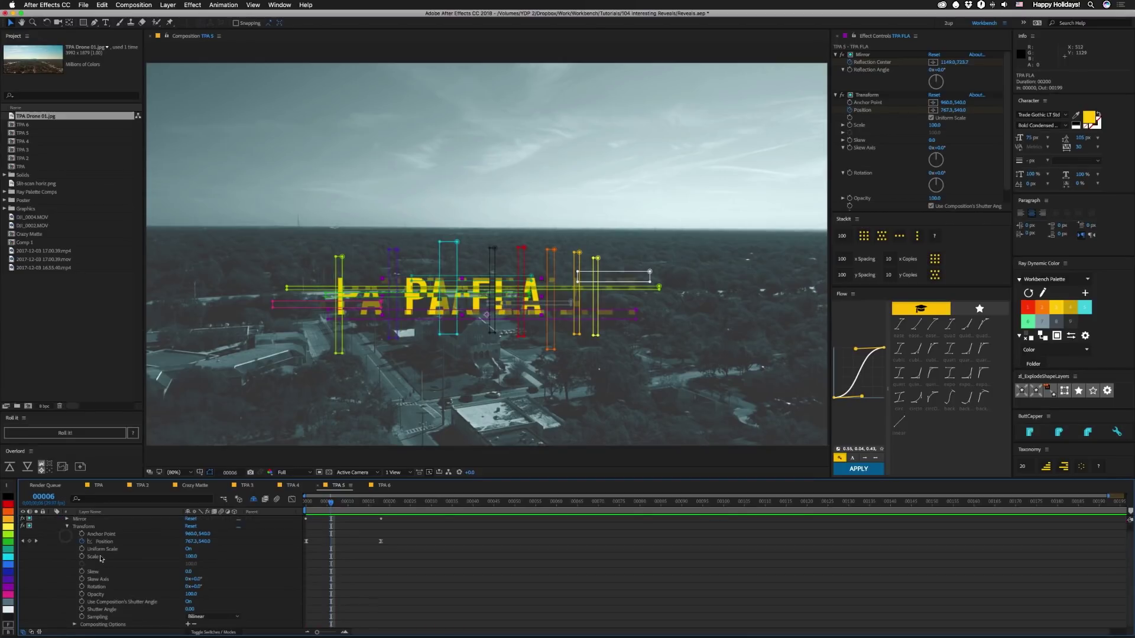
left_click(73, 624)
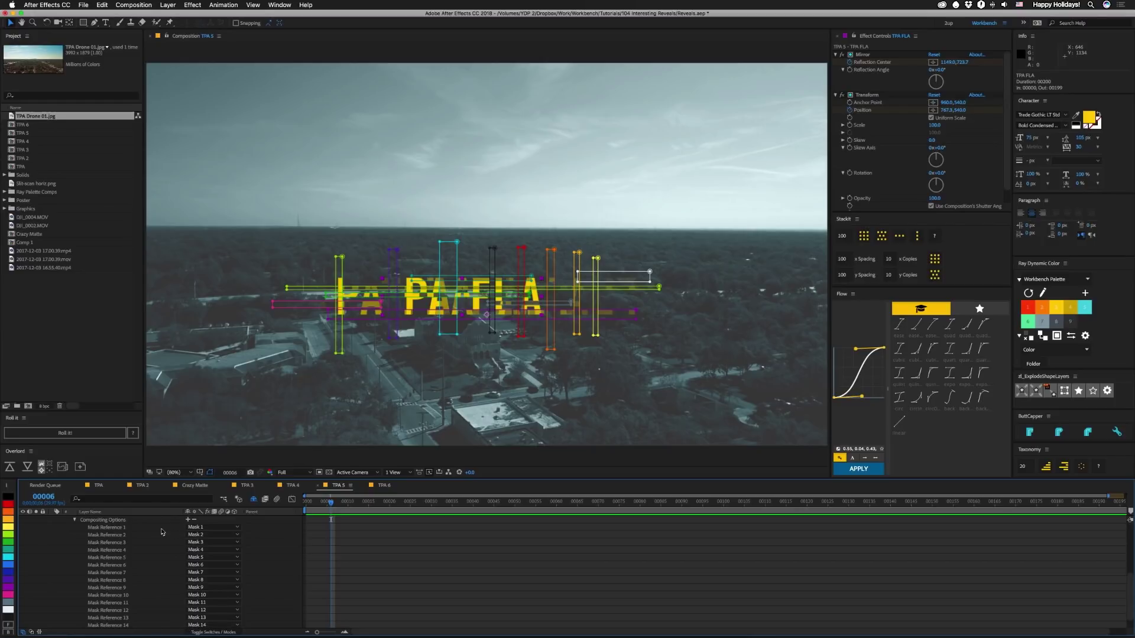
key("grave")
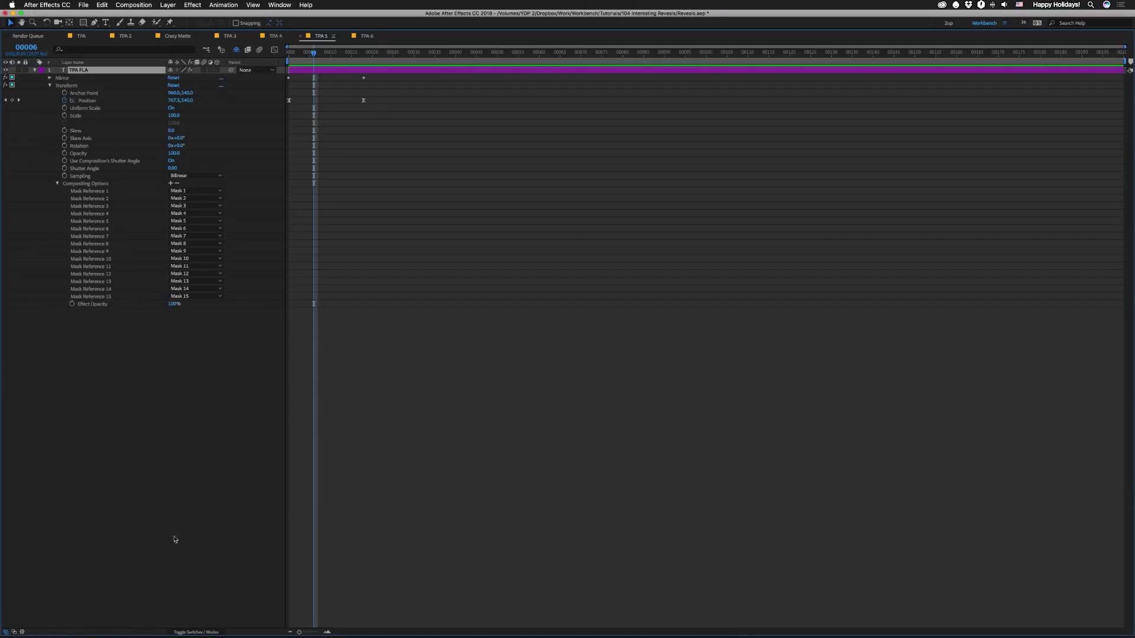
- Try adding a sixteenth mask reference to the Transform effect, remove it, and restore the normal workspace
left_click(171, 183)
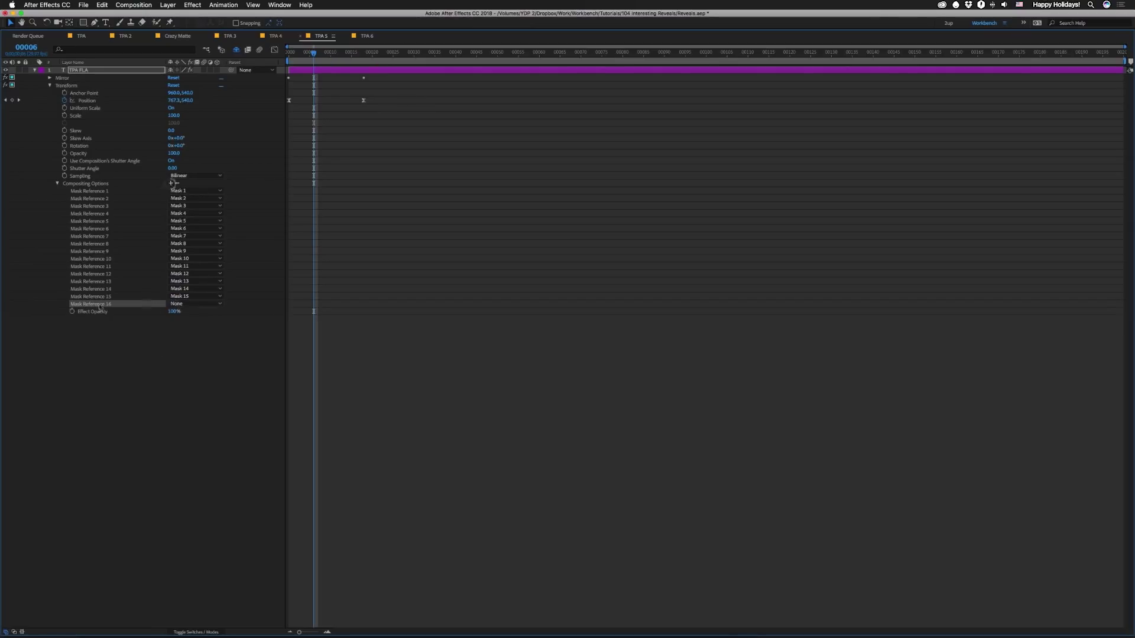
key("Delete")
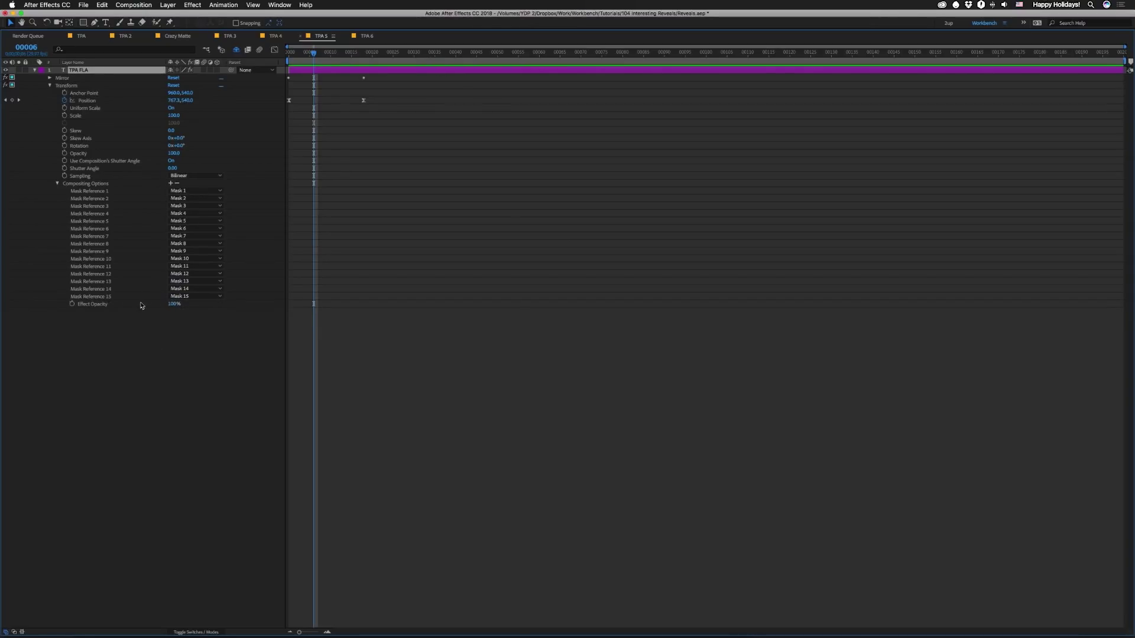
key("grave")
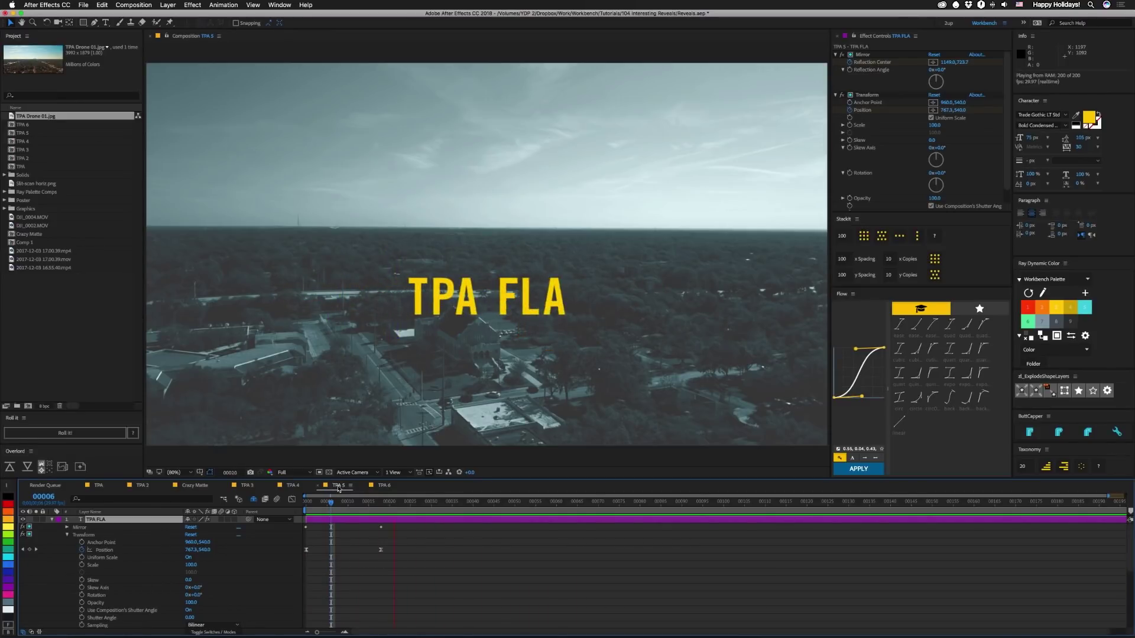
- Open the TPA 6 composition and preview its vertical text reveal from the first frame
left_click(383, 485)
key("space")
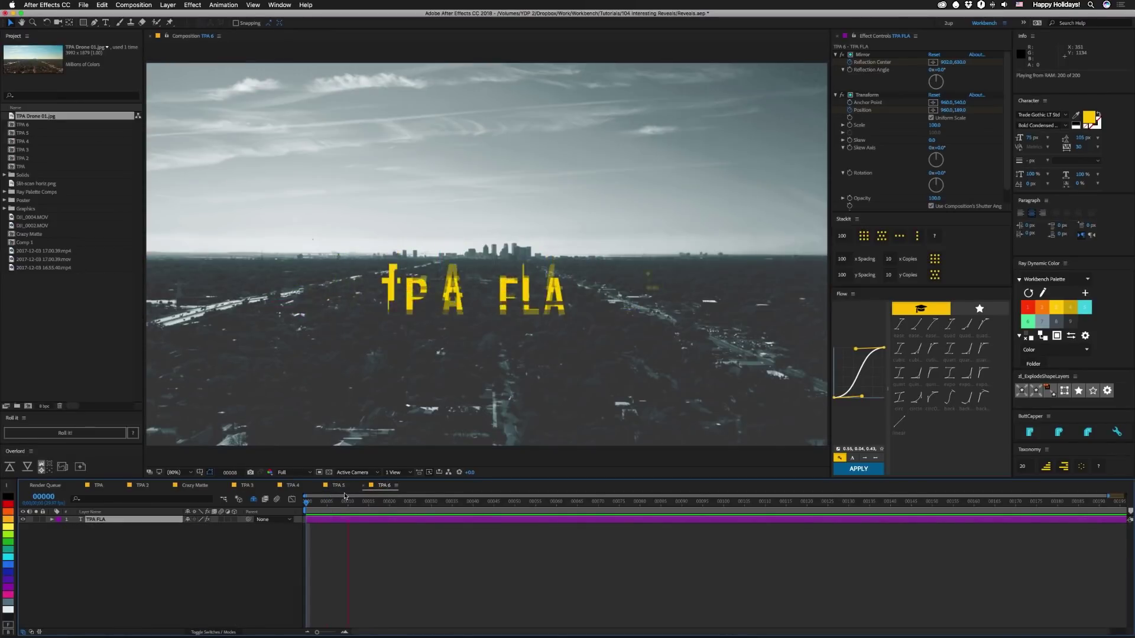
key("space")
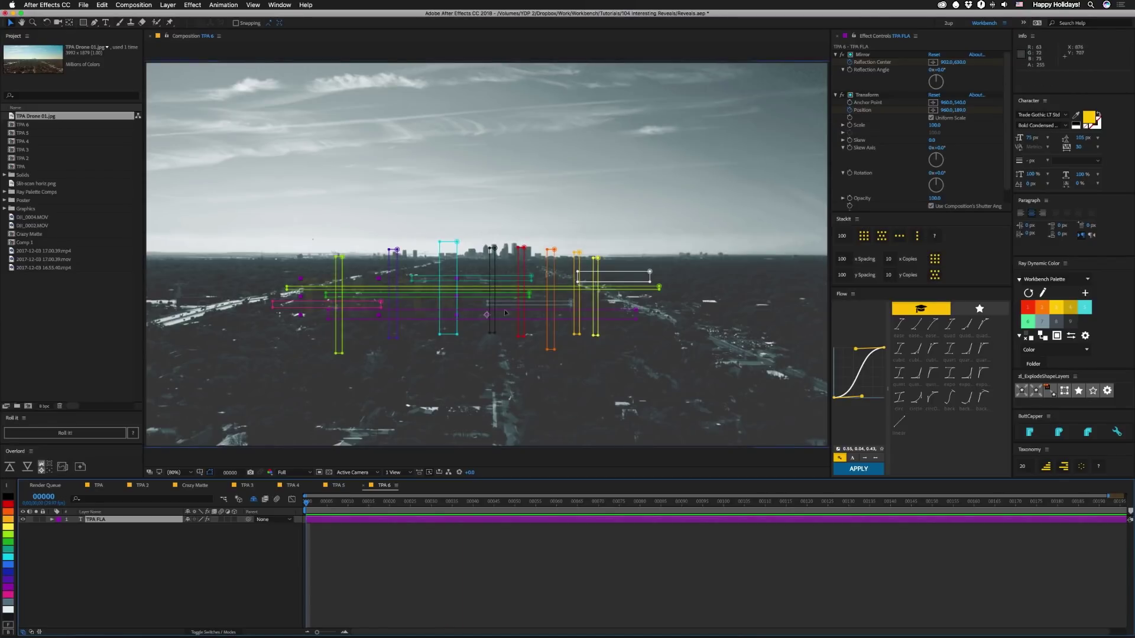
mouse_move(307, 507)
left_mouse_down()
mouse_move(378, 505)
mouse_move(296, 515)
left_mouse_up()
key("space")
- Show the shy layers in TPA 6, select the BG Image layer, and collapse its Tritone and Levels effects
left_click(255, 501)
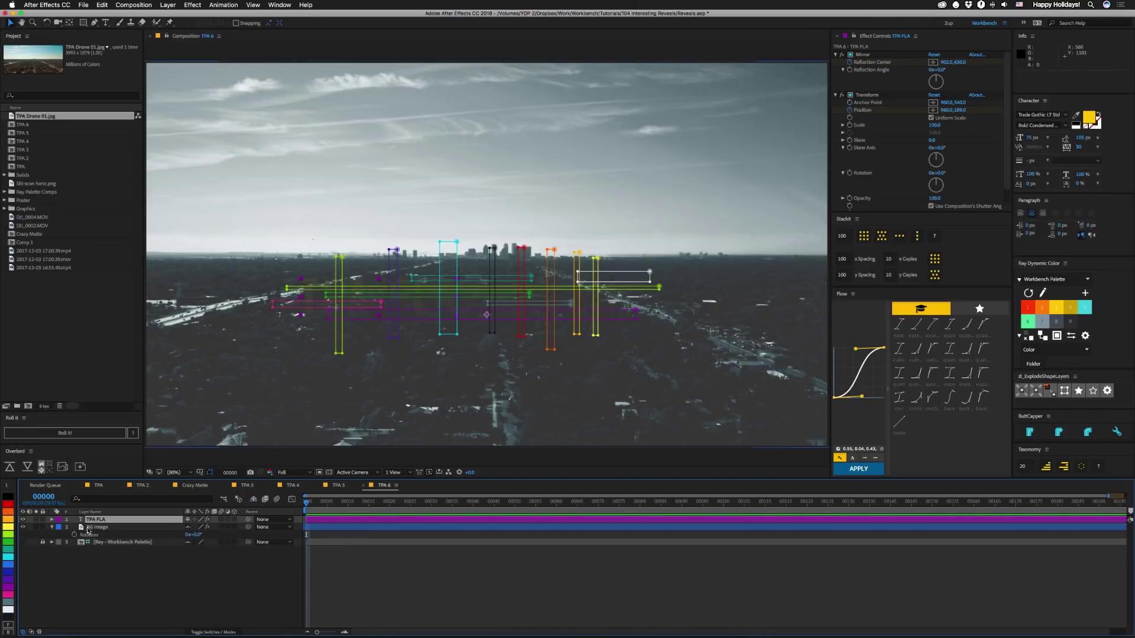
left_click(325, 378)
key("comma")
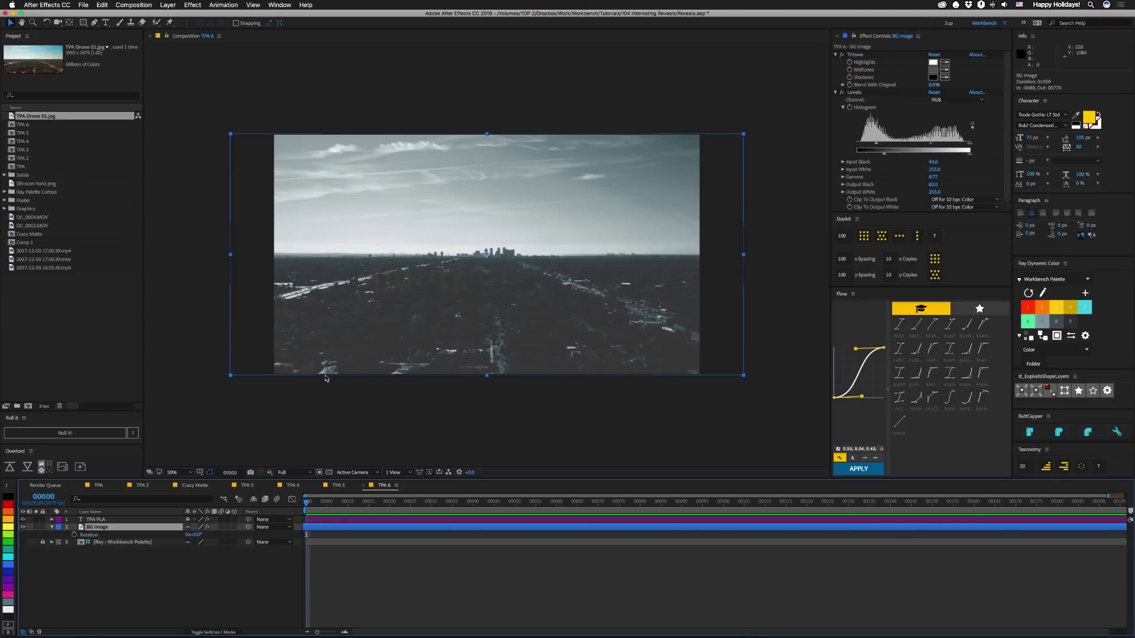
left_click(835, 54)
left_click(835, 62)
- Draw six overlapping rectangular masks on the BG Image layer, mostly over its left part, plus one wide band across the sky
key("q")
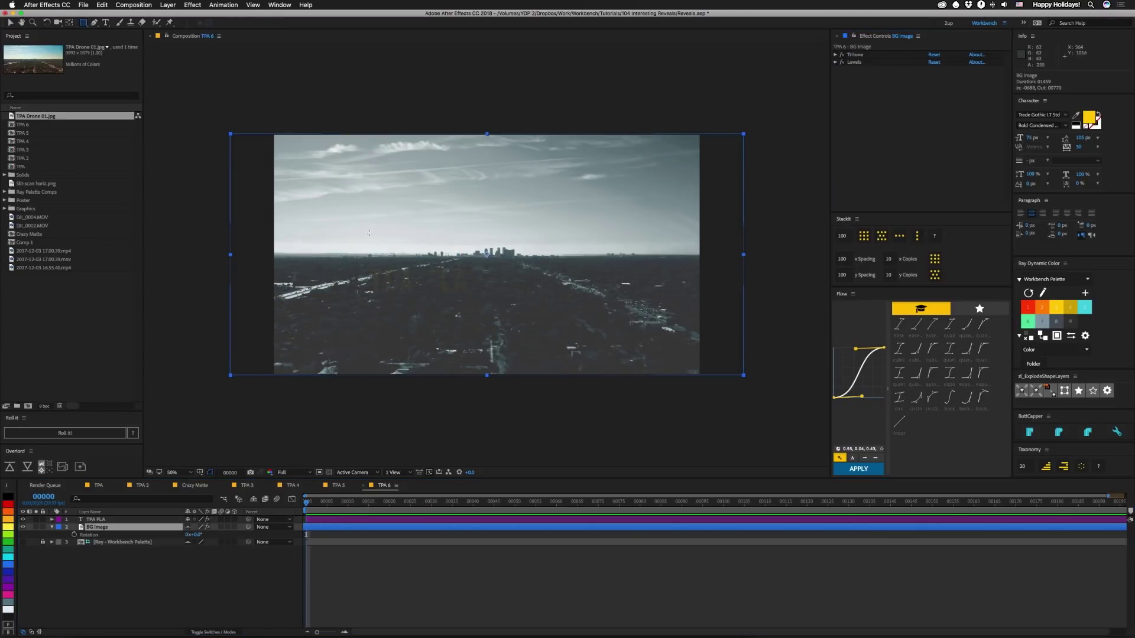
left_click_drag(277, 124, 305, 398)
left_click_drag(283, 157, 434, 252)
mouse_move(351, 104)
left_mouse_down()
mouse_move(349, 309)
mouse_move(390, 449)
left_mouse_up()
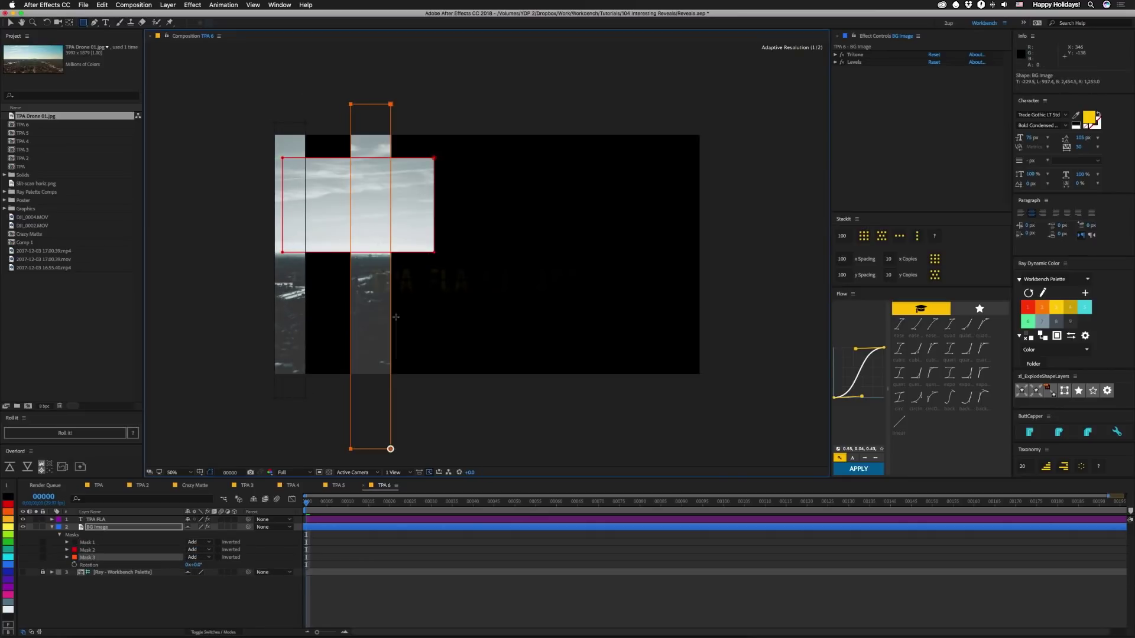
left_click_drag(413, 97, 419, 437)
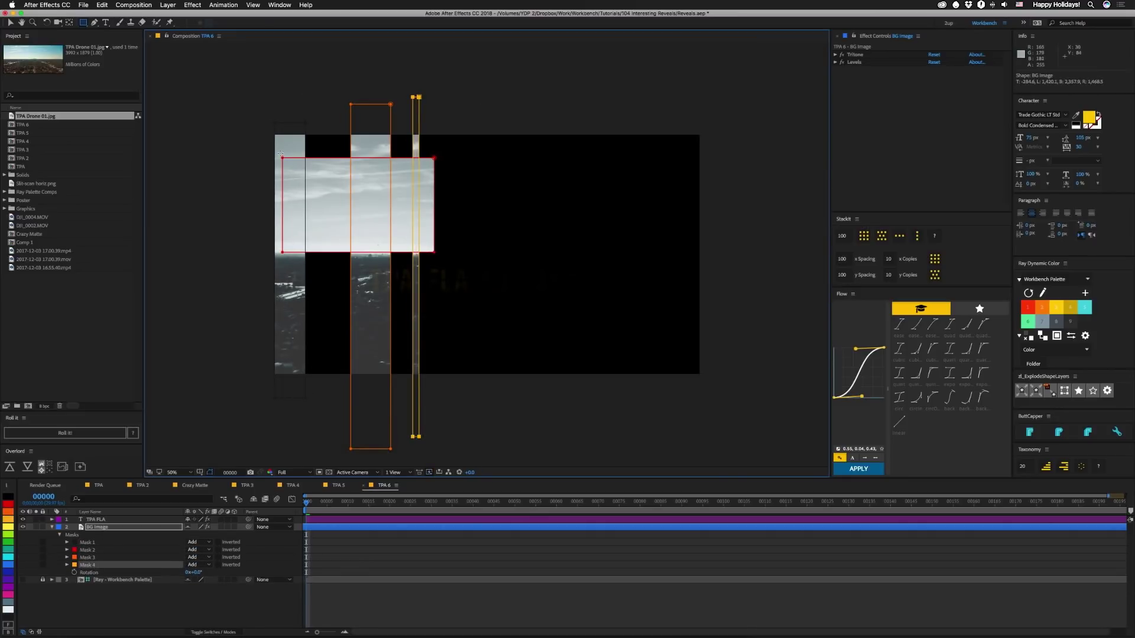
left_click_drag(270, 141, 700, 195)
left_click_drag(273, 208, 339, 340)
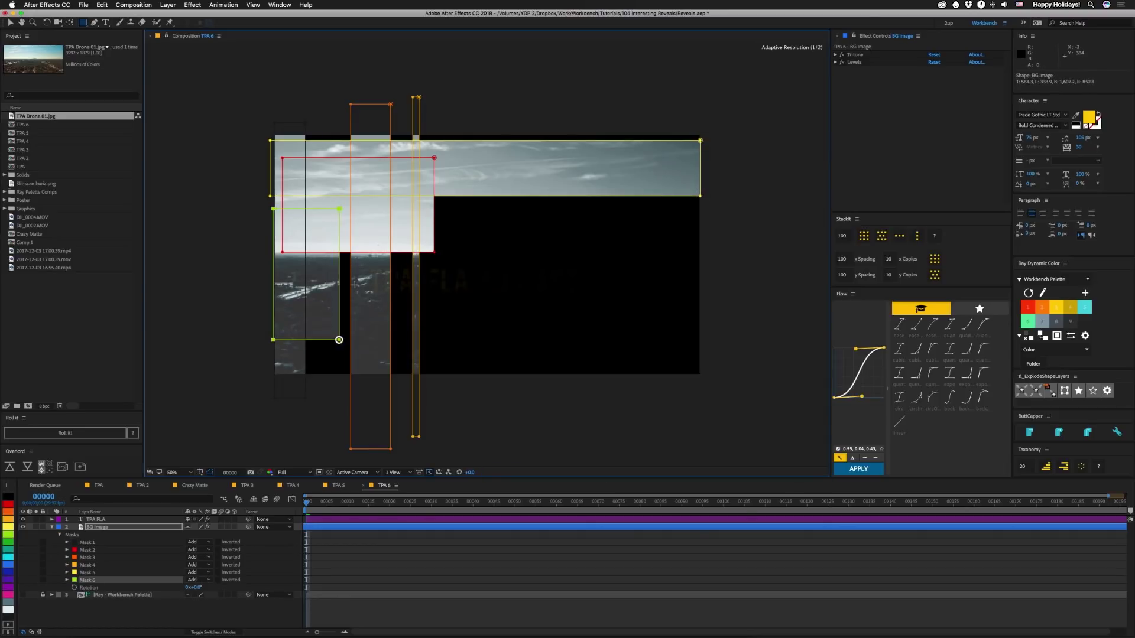
- Draw six more rectangular masks of varied widths and heights over the centre and right part of BG Image
mouse_move(322, 233)
left_mouse_down()
mouse_move(354, 312)
mouse_move(514, 357)
left_mouse_up()
left_click_drag(445, 92, 478, 433)
mouse_move(457, 215)
left_mouse_down()
mouse_move(716, 323)
mouse_move(737, 321)
left_mouse_up()
left_click_drag(524, 103, 633, 413)
left_click_drag(654, 110, 617, 389)
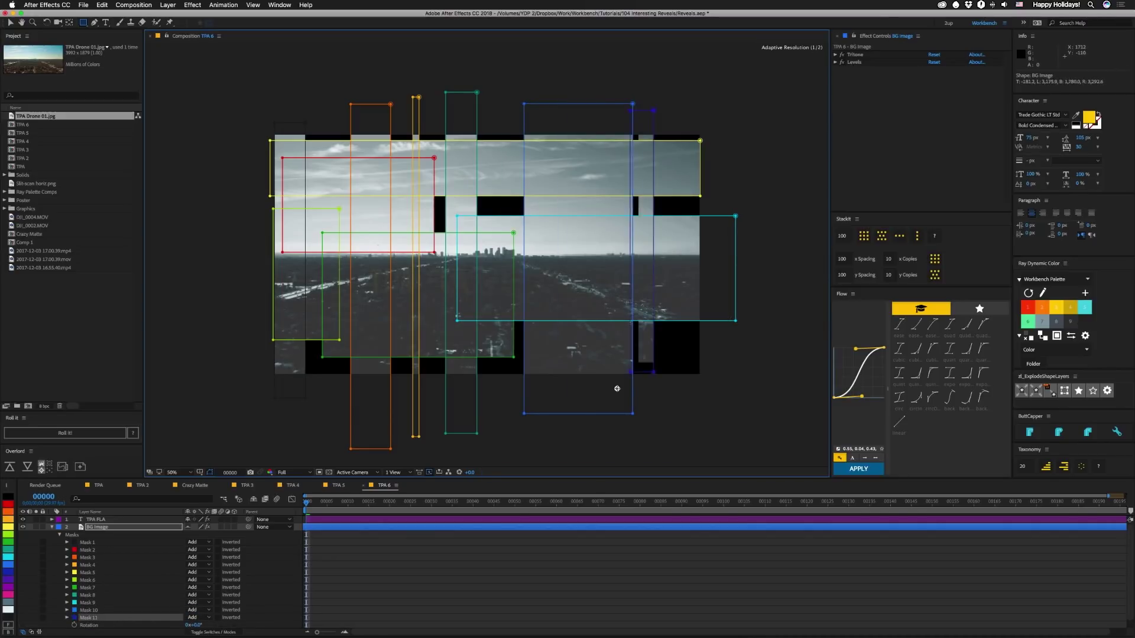
left_click_drag(719, 119, 628, 402)
- Draw five full-width horizontal band masks of varied heights on BG Image, plus a final mask enclosing the entire frame
left_click_drag(259, 402, 729, 351)
left_click_drag(237, 179, 791, 268)
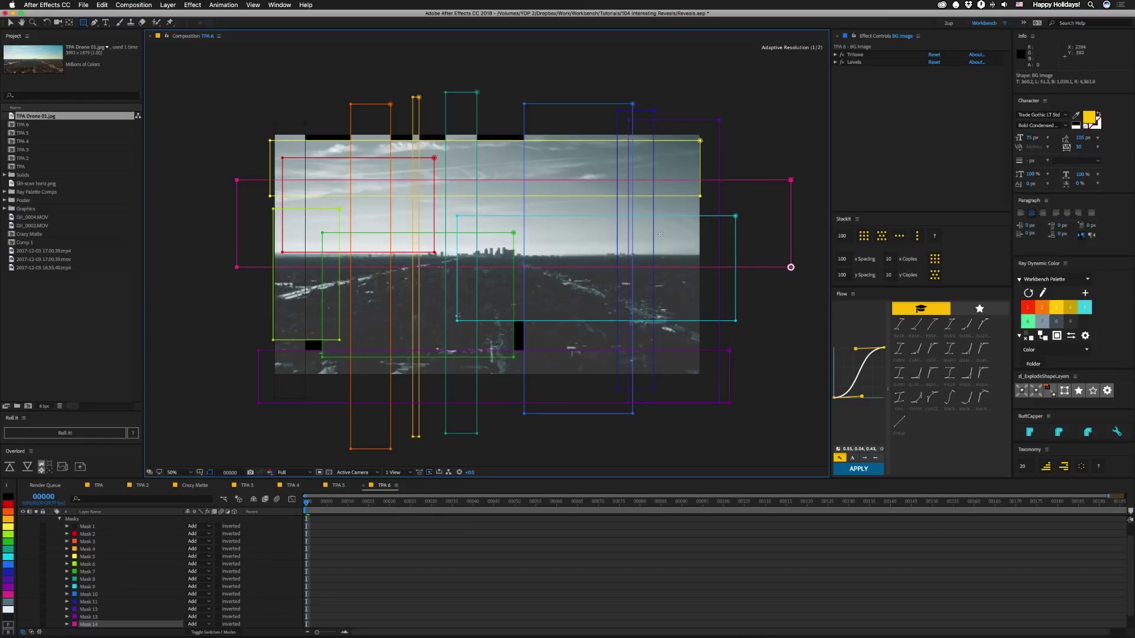
left_click_drag(256, 114, 764, 191)
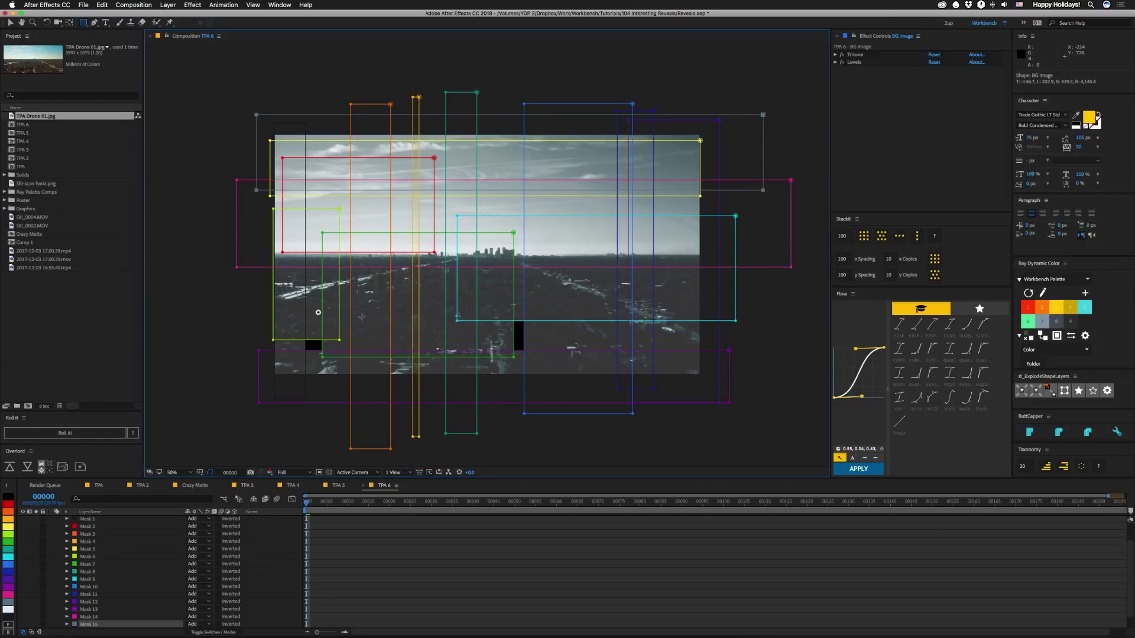
left_click_drag(230, 306, 833, 339)
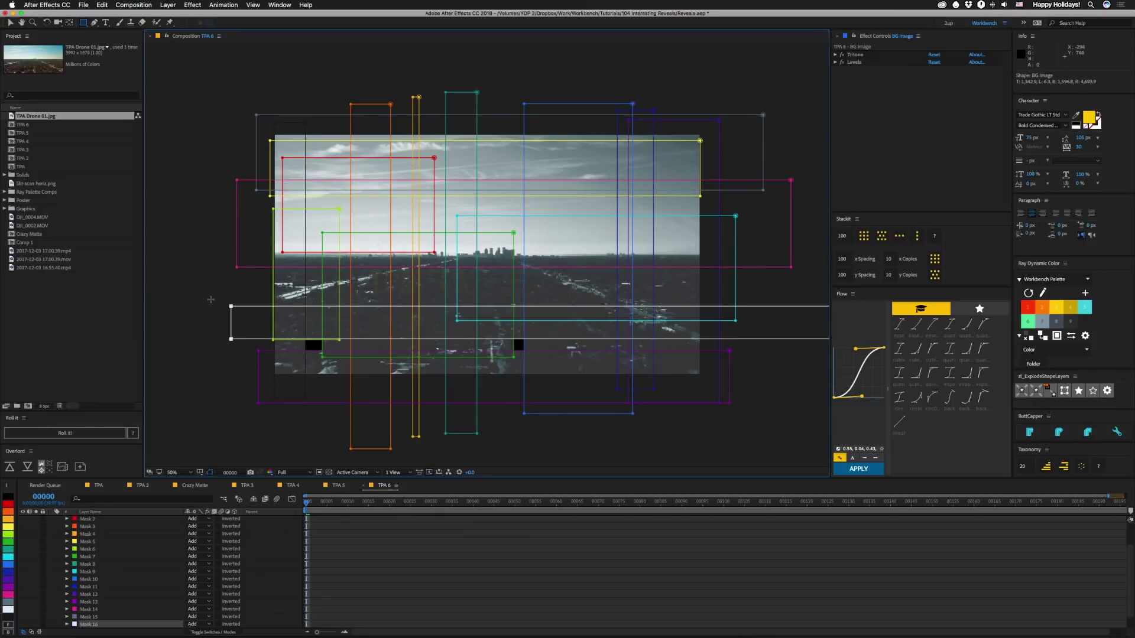
left_click_drag(227, 291, 745, 295)
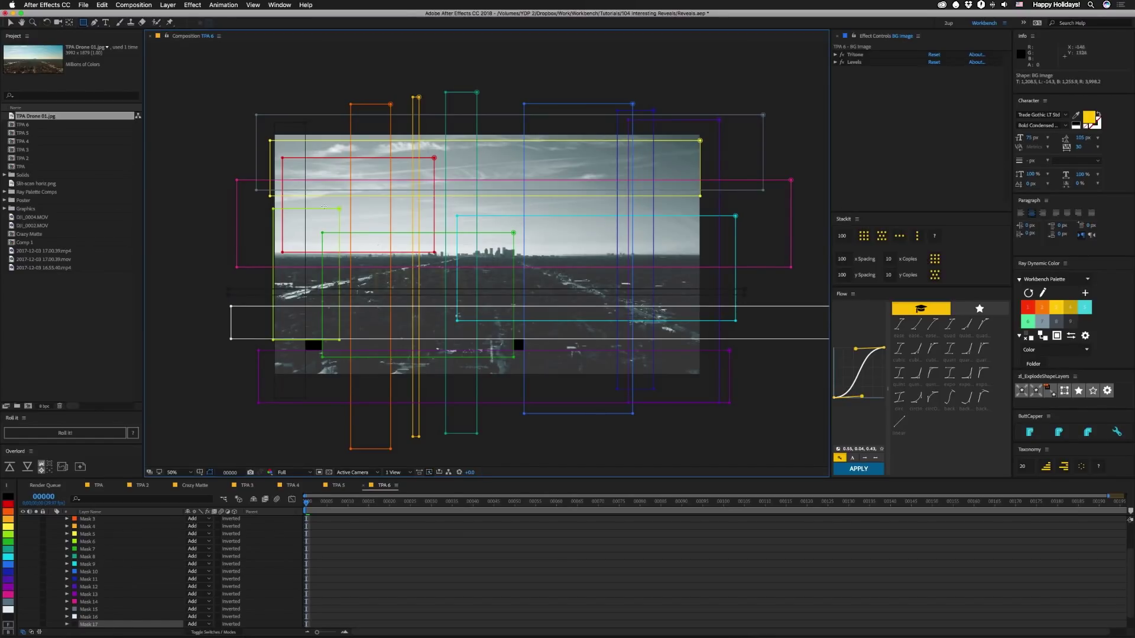
left_click_drag(237, 90, 764, 417)
- Filter the timeline by "opacity" to list the Mask Opacity of every mask on BG Image
key("m")
key("m")
key("m")
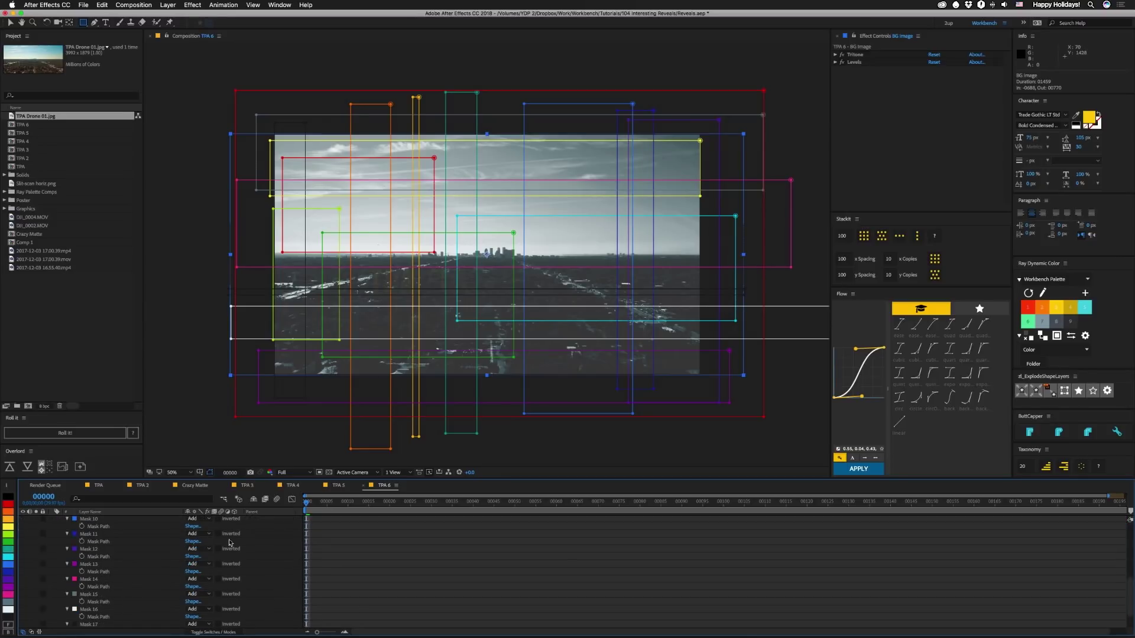
key("m")
left_click(96, 500)
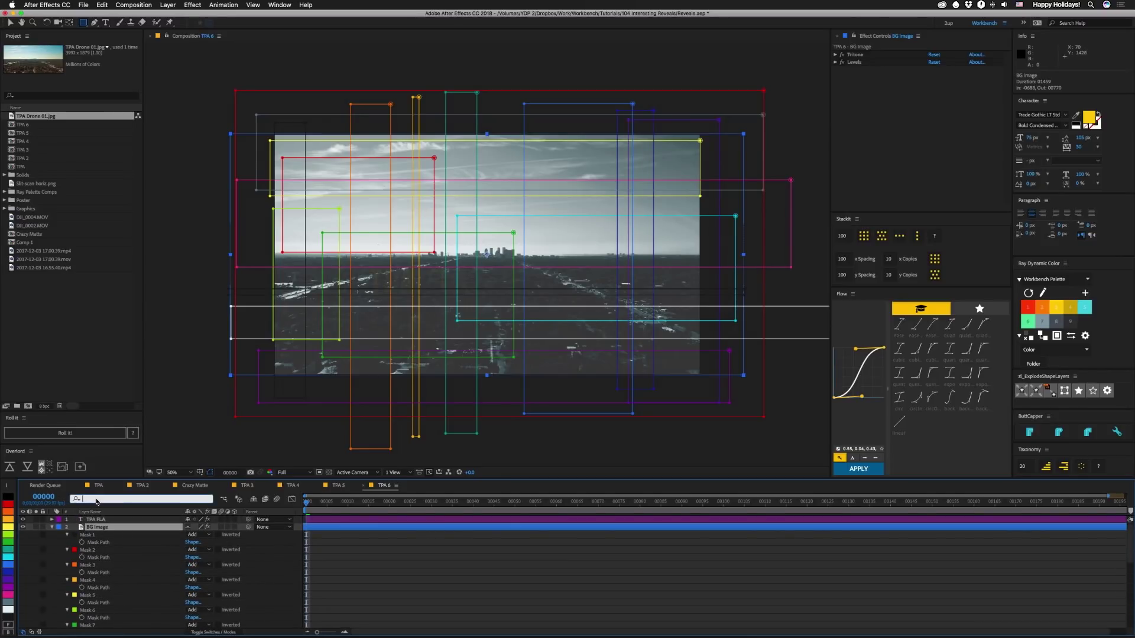
type("opacit")
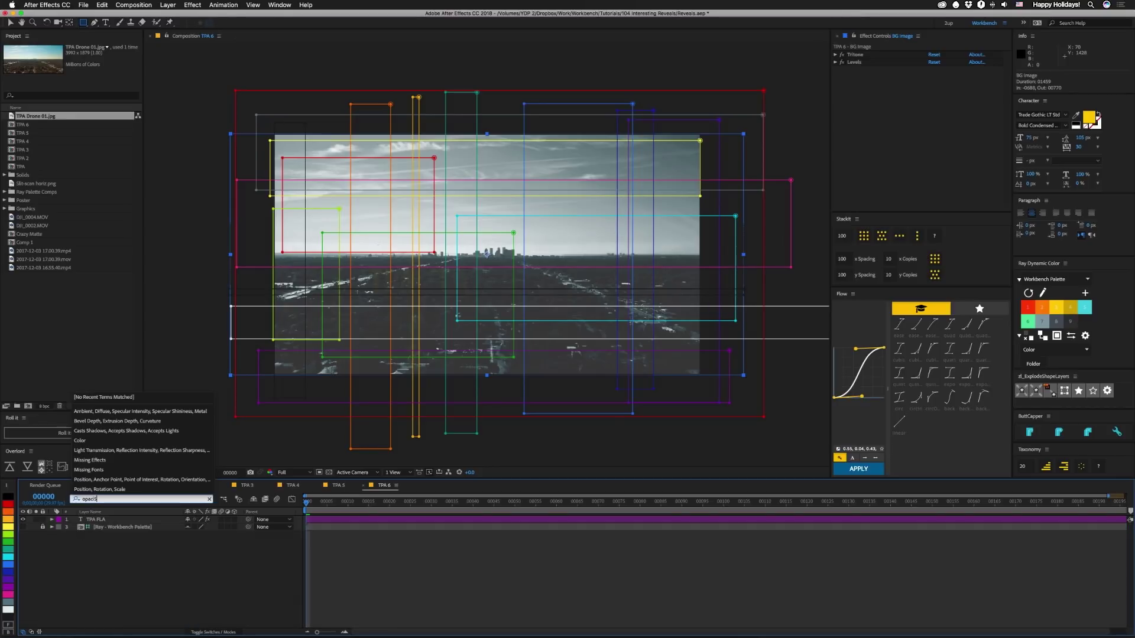
key("BackSpace")
type("ty")
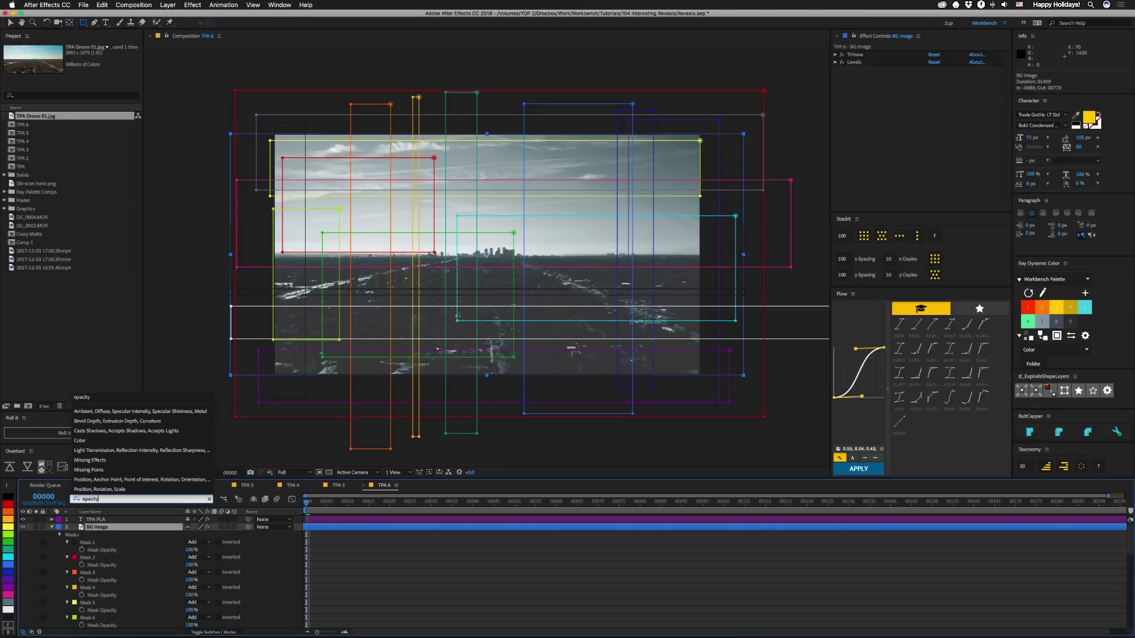
key("Return")
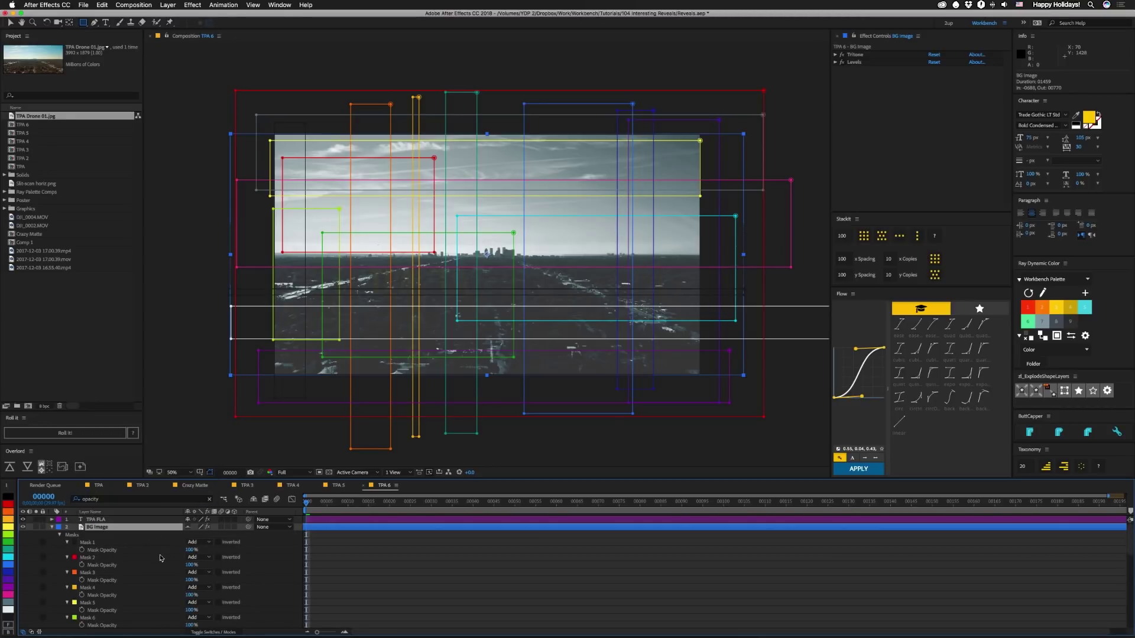
- Vary the Mask Opacity of BG Image's masks in a maximized timeline, leaving Masks 10 and 16 at 100%, and restore the workspace
key("grave")
left_click_drag(178, 101, 158, 158)
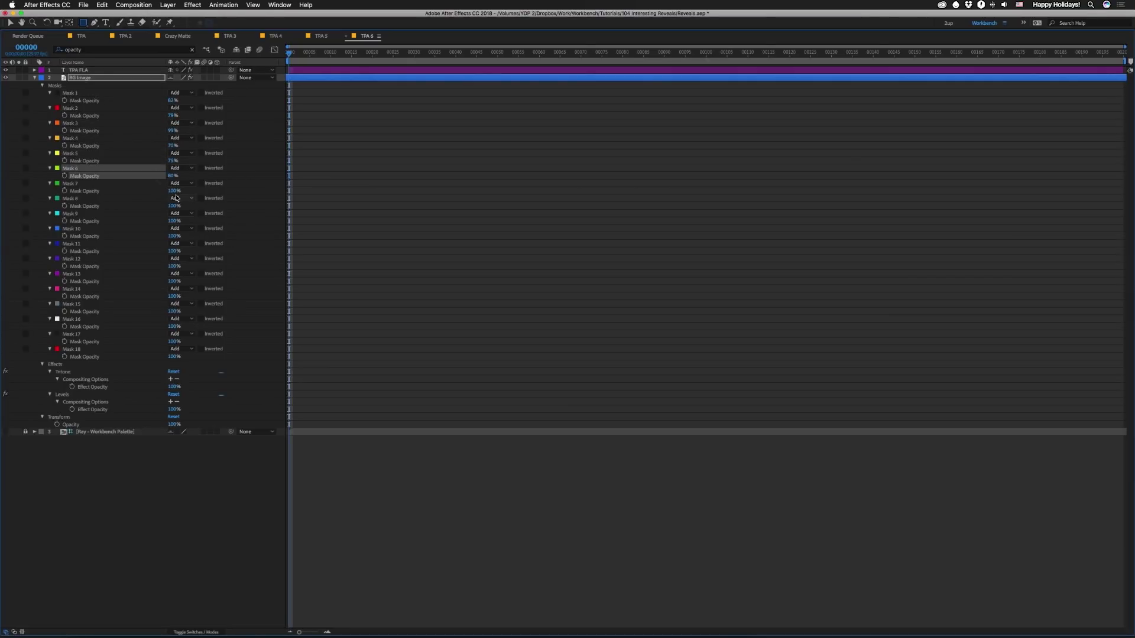
left_click_drag(173, 191, 159, 359)
left_click(171, 327)
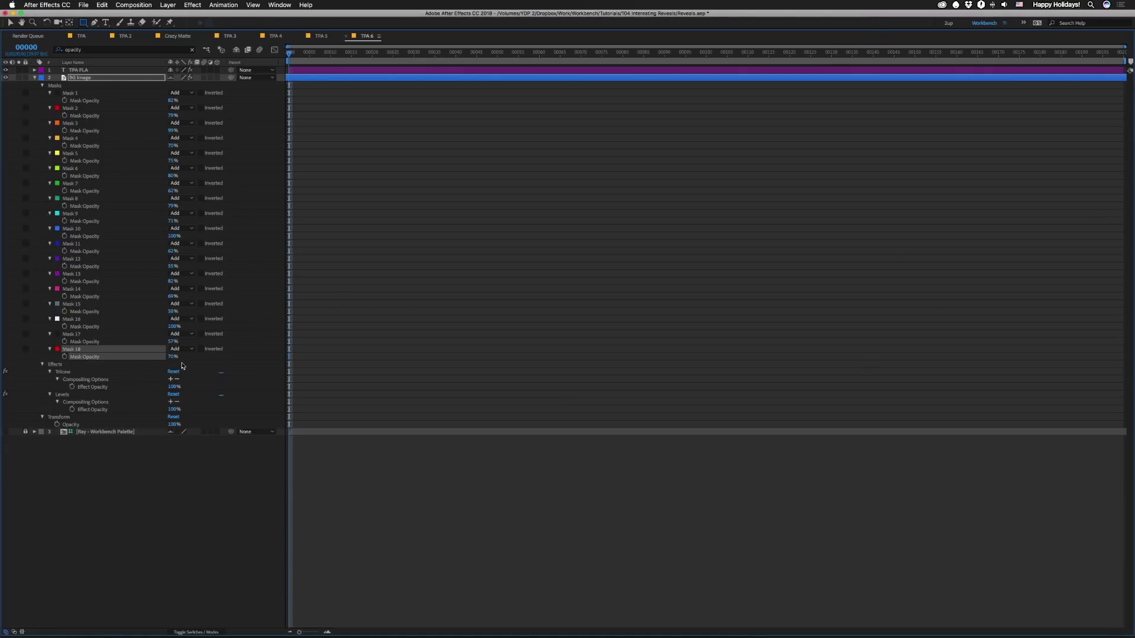
key("grave")
- Try sliding BG Image sideways with a keyframed Transform effect Position, and remove the effect
left_click(94, 527)
key("ctrl+space")
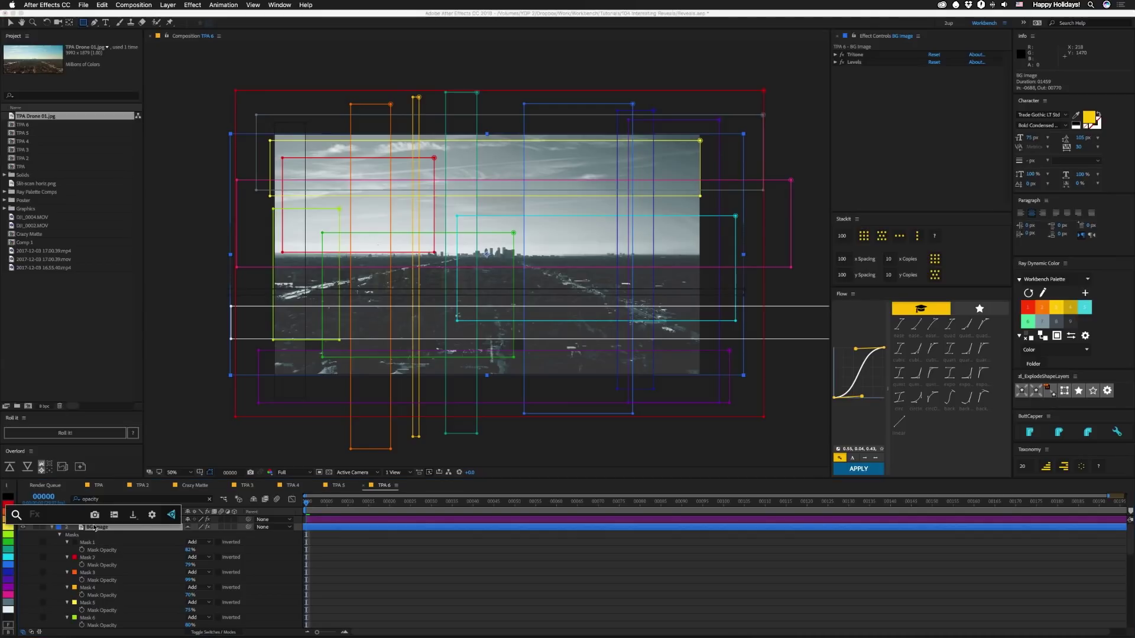
type("transf")
key("Return")
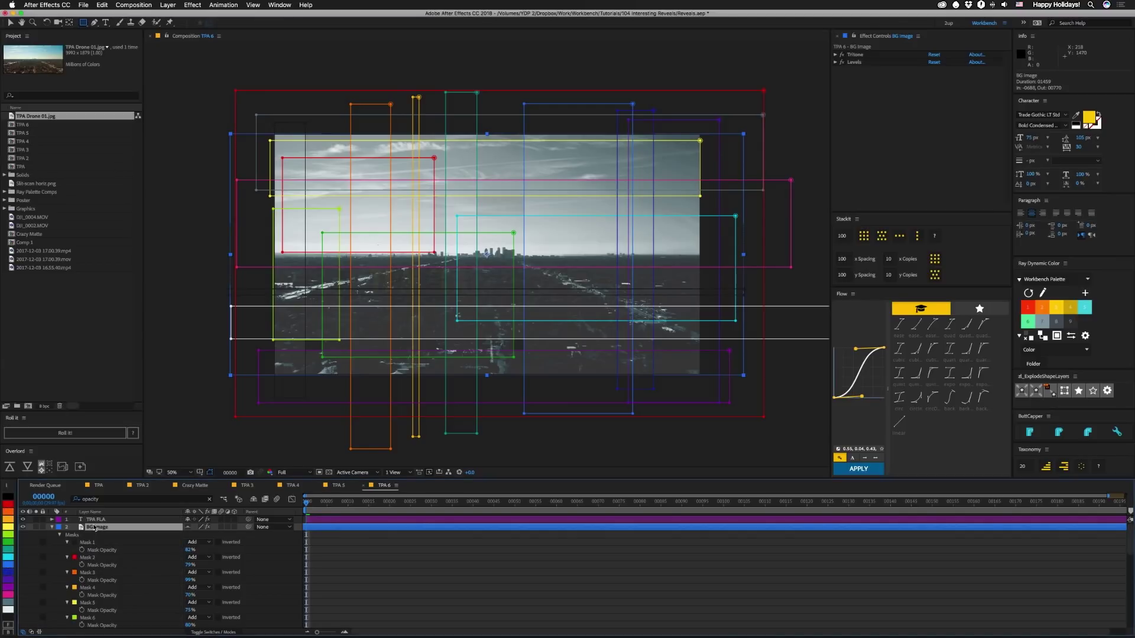
left_click(849, 85)
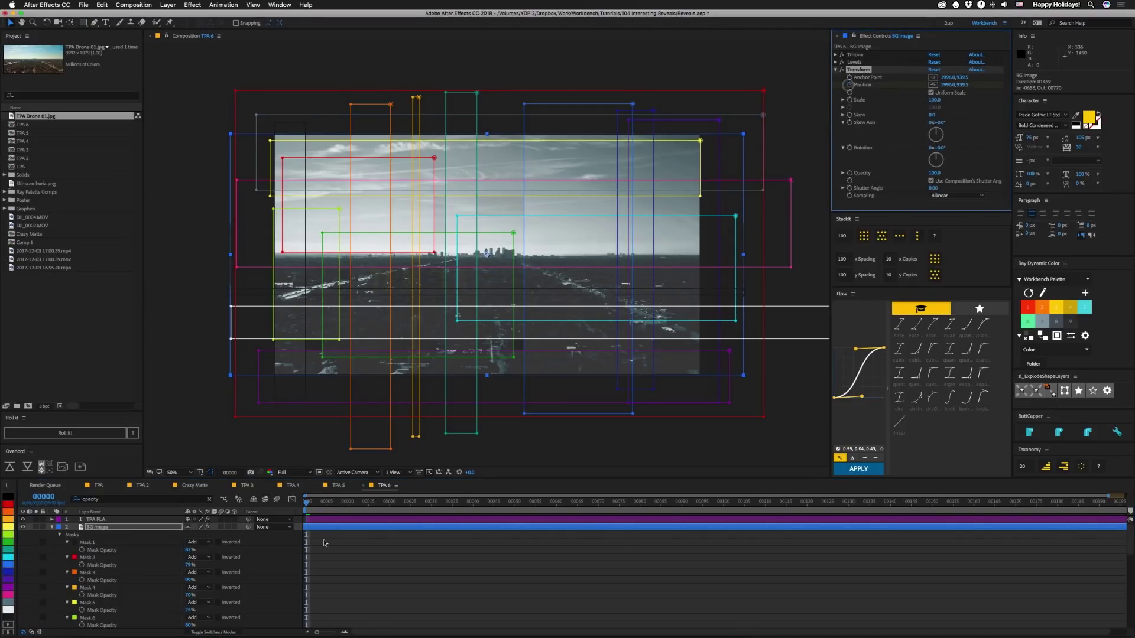
key("u")
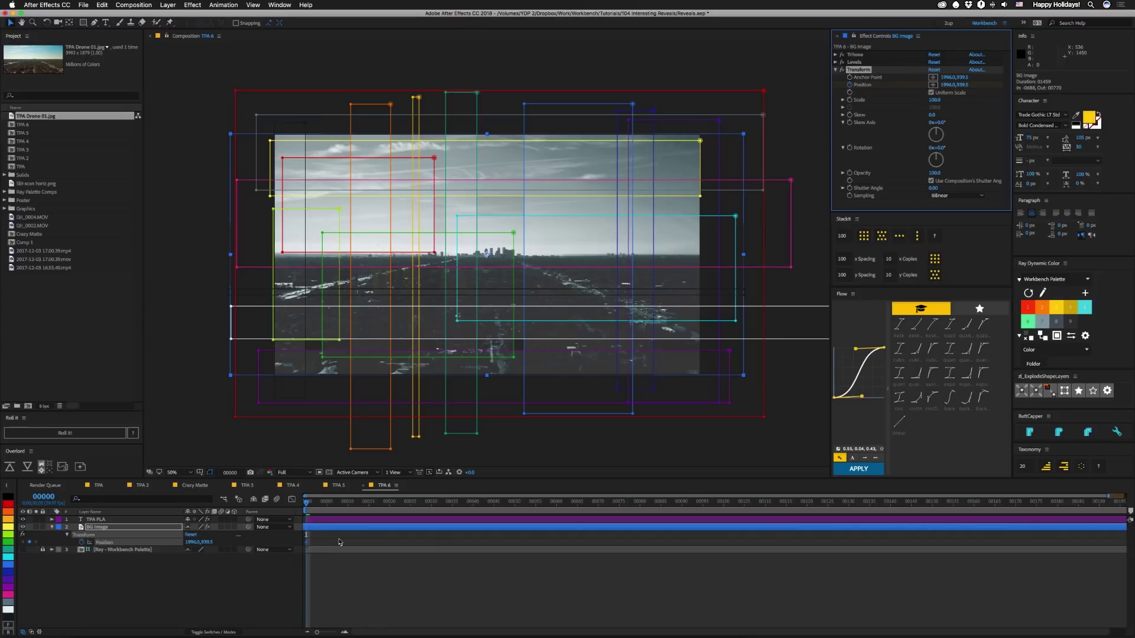
key("alt+shift+Right")
left_click_drag(947, 84, 365, 129)
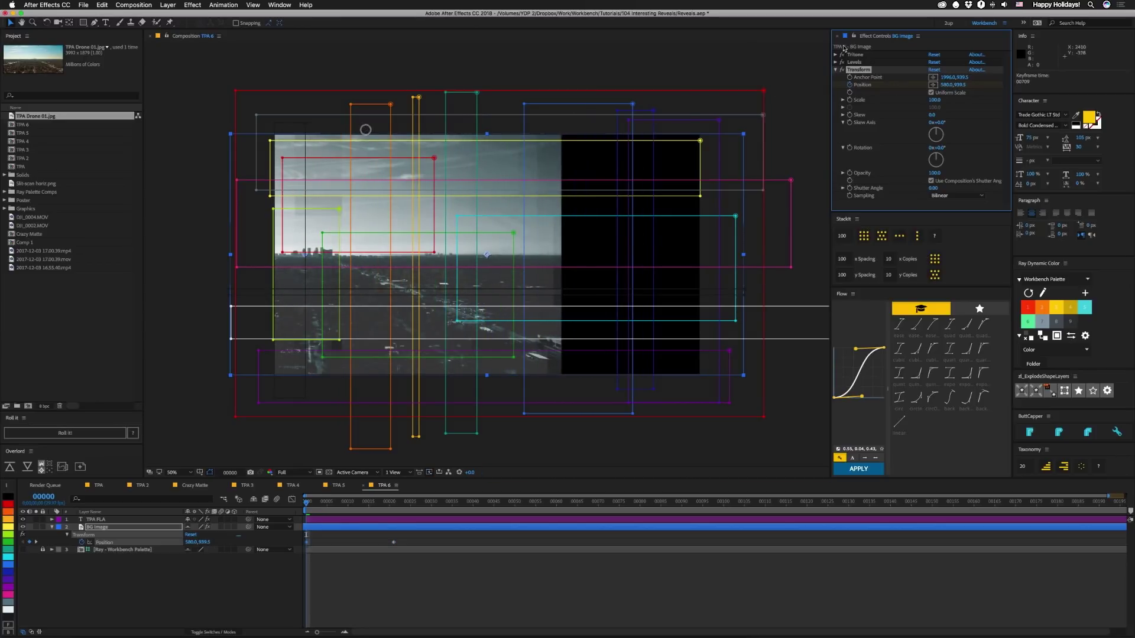
left_click_drag(937, 90, 893, 88)
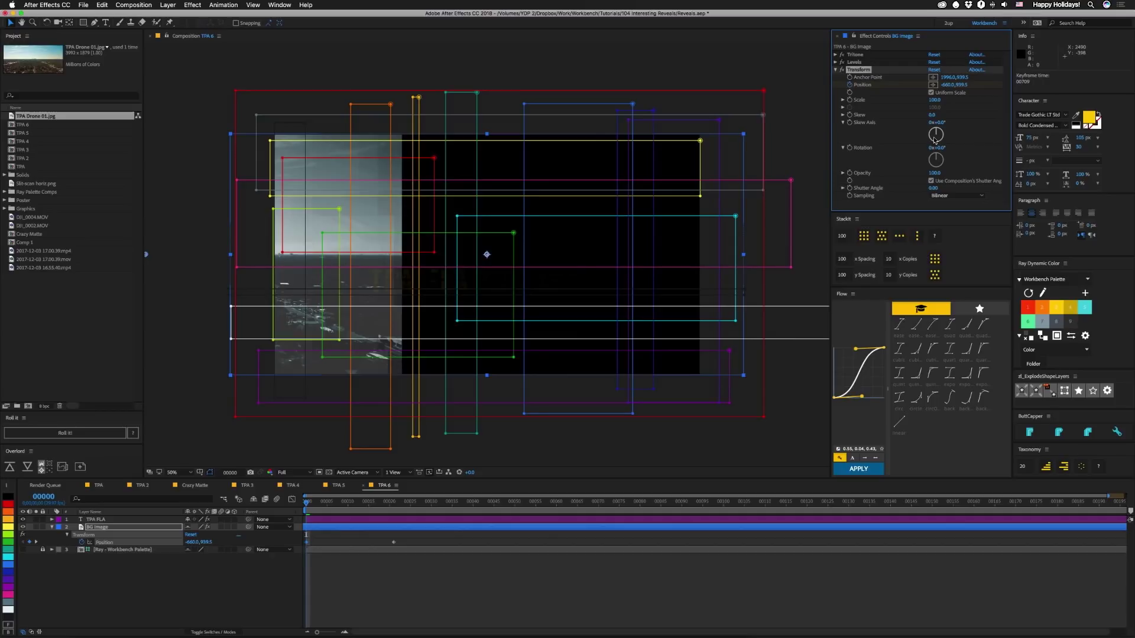
key("Delete")
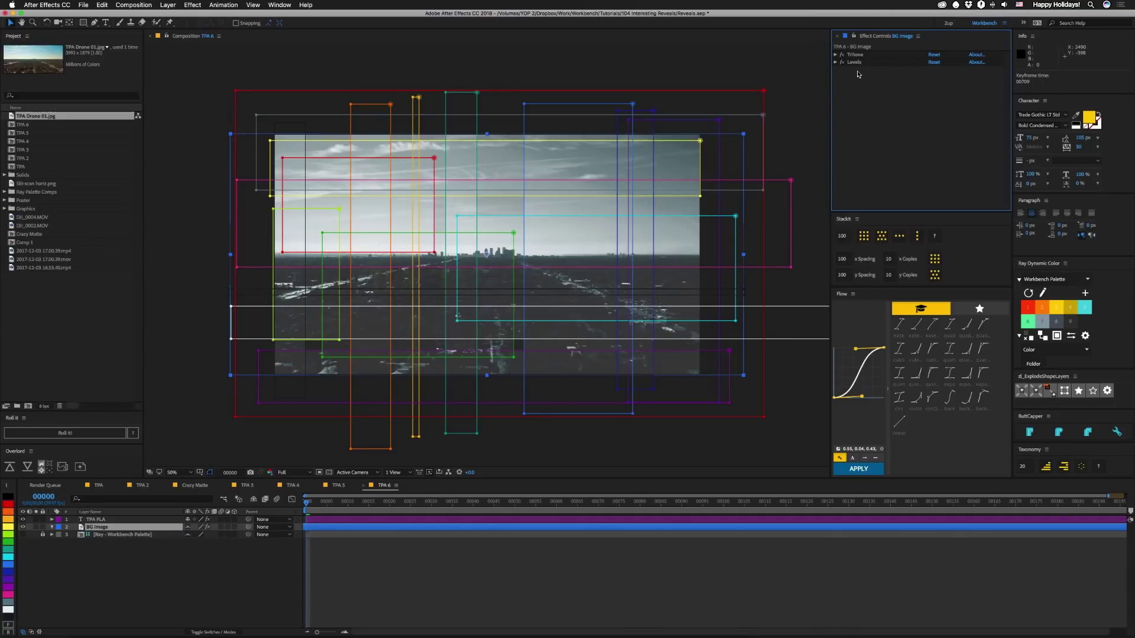
- Apply the Offset effect to BG Image and keyframe Shift Center To, with -944.0, 939.5 at the first frame and the original centre at frame 20
key("ctrl+space")
type("offset")
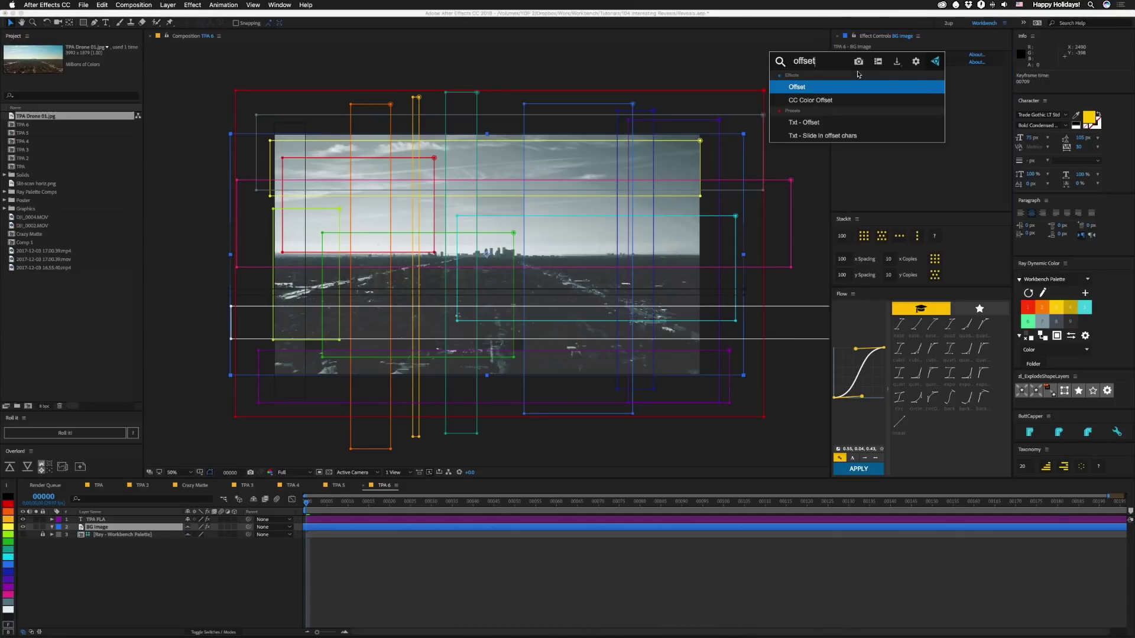
key("Return")
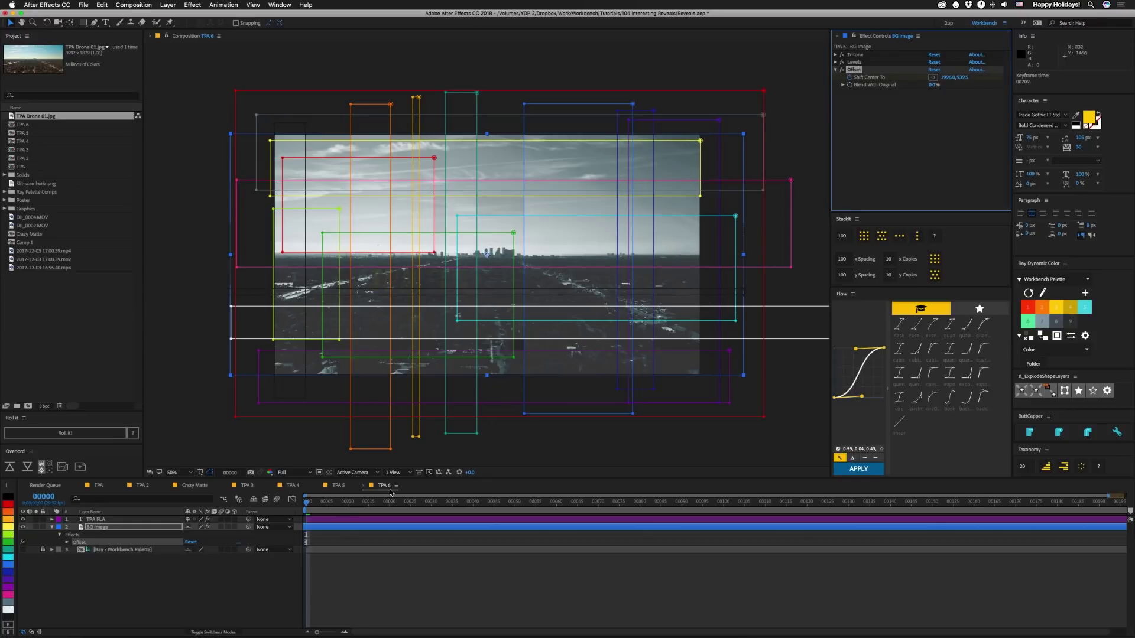
key("u")
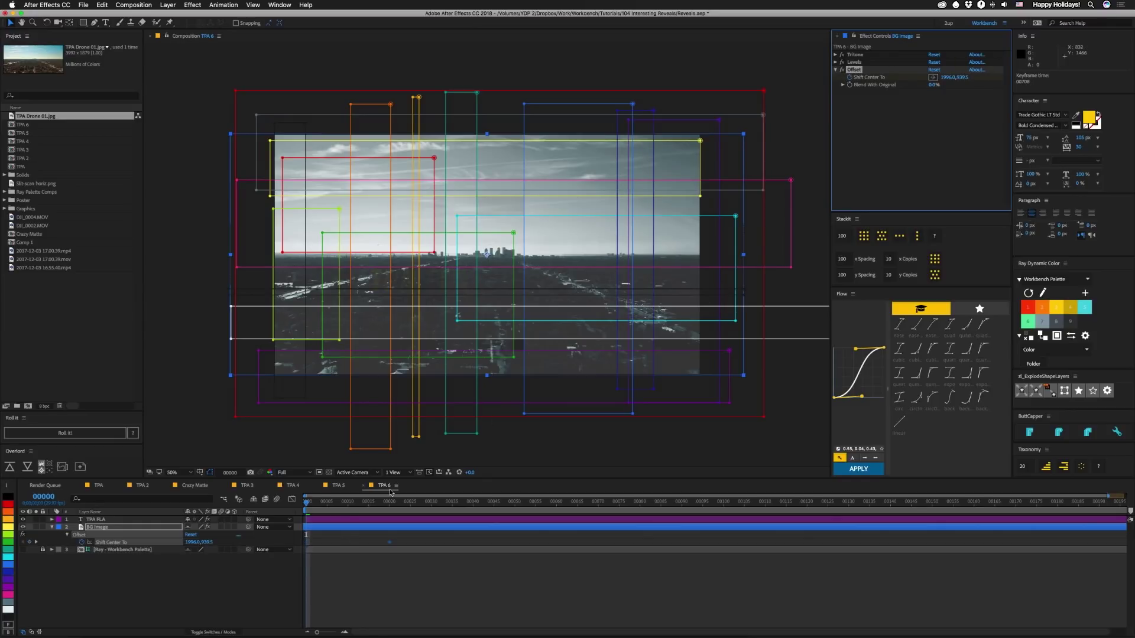
left_click_drag(944, 77, 216, 520)
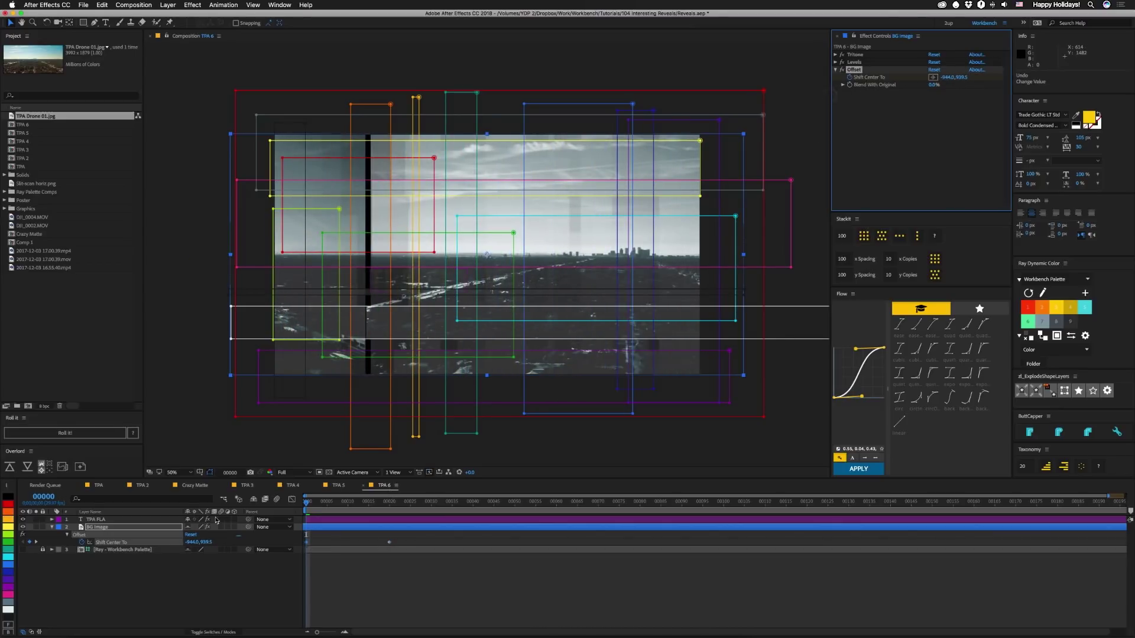
- Reveal the Offset effect's compositing options on BG Image and add a mask reference to Mask 1
left_click(114, 528)
key("e")
left_click(67, 551)
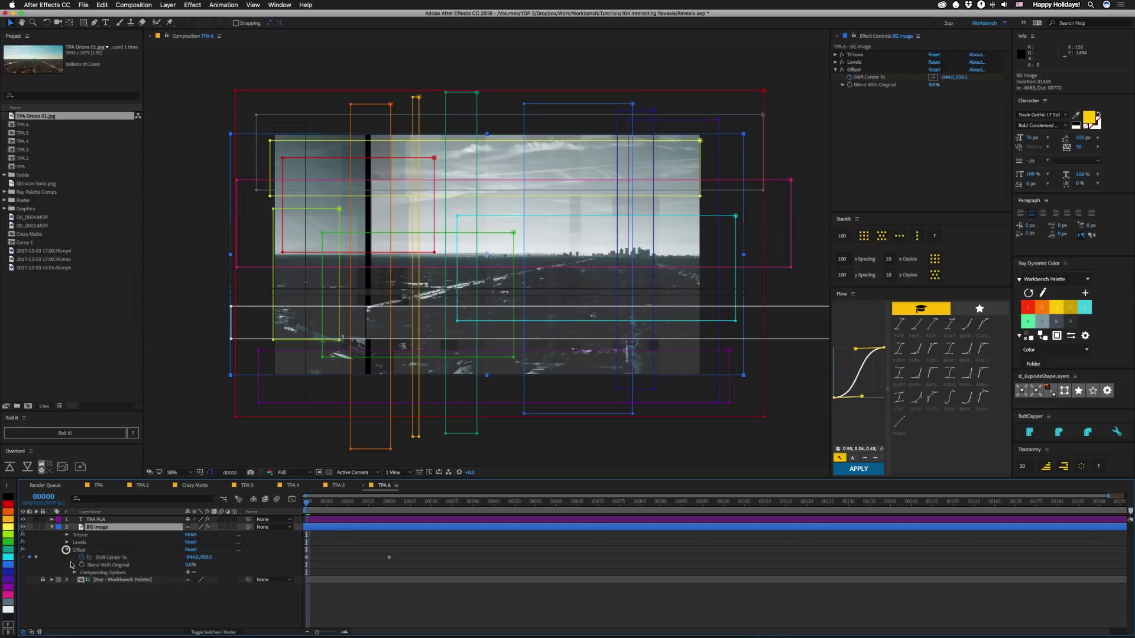
left_click(188, 573)
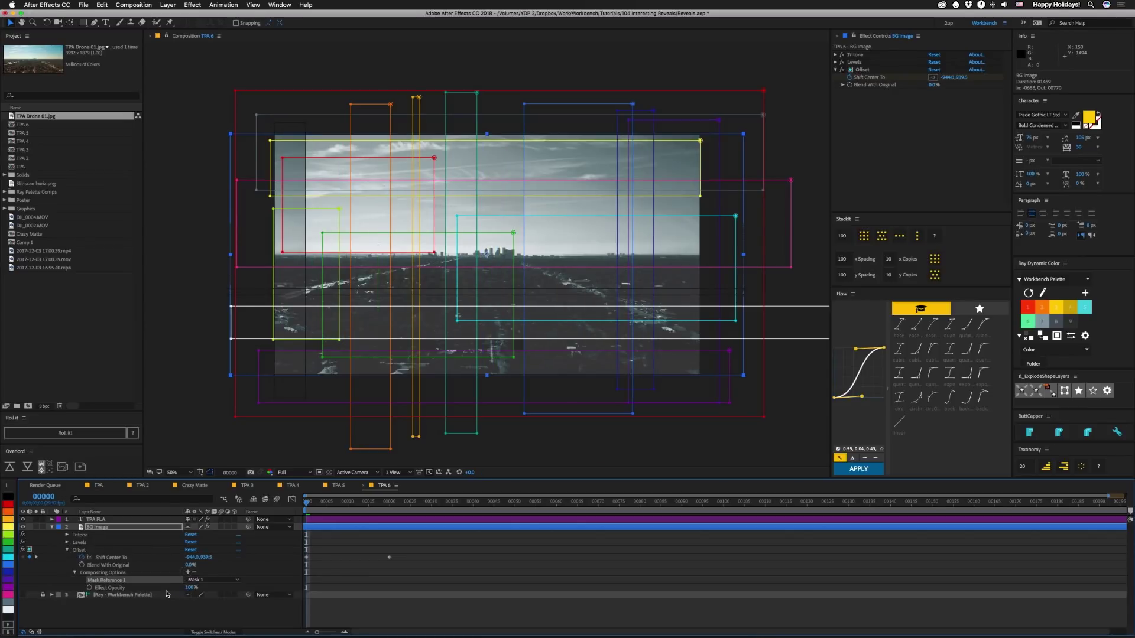
- Add mask references for Masks 2 to 18 to the Offset effect in a maximized timeline, and restore the workspace
key("grave")
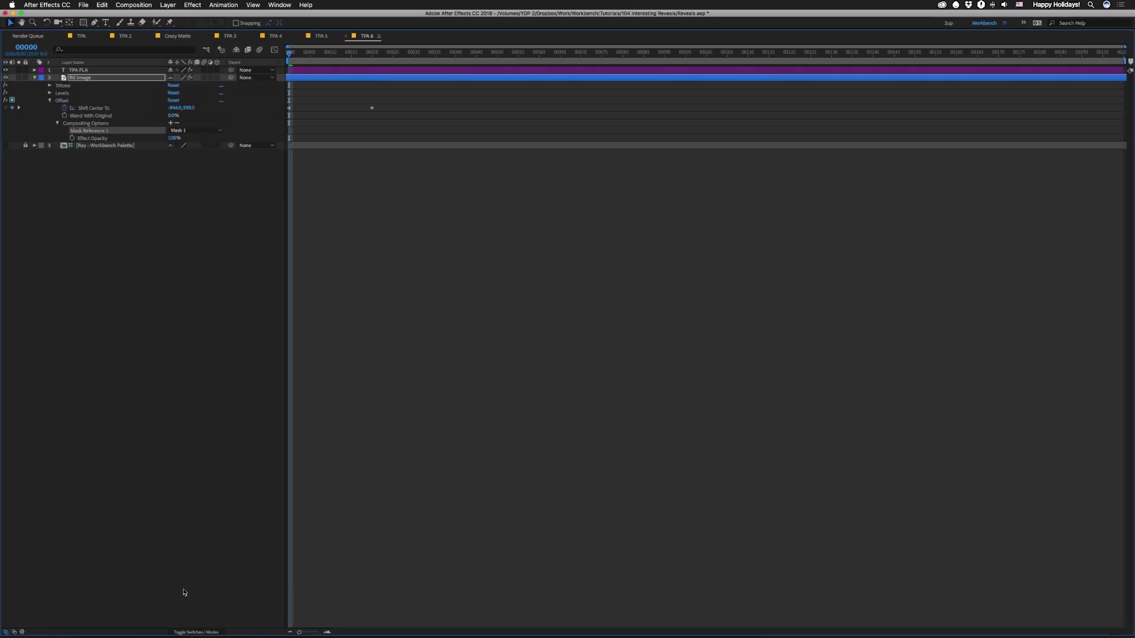
double_click(171, 123)
double_click(170, 123)
left_click(170, 123)
double_click(170, 123)
left_click(170, 122)
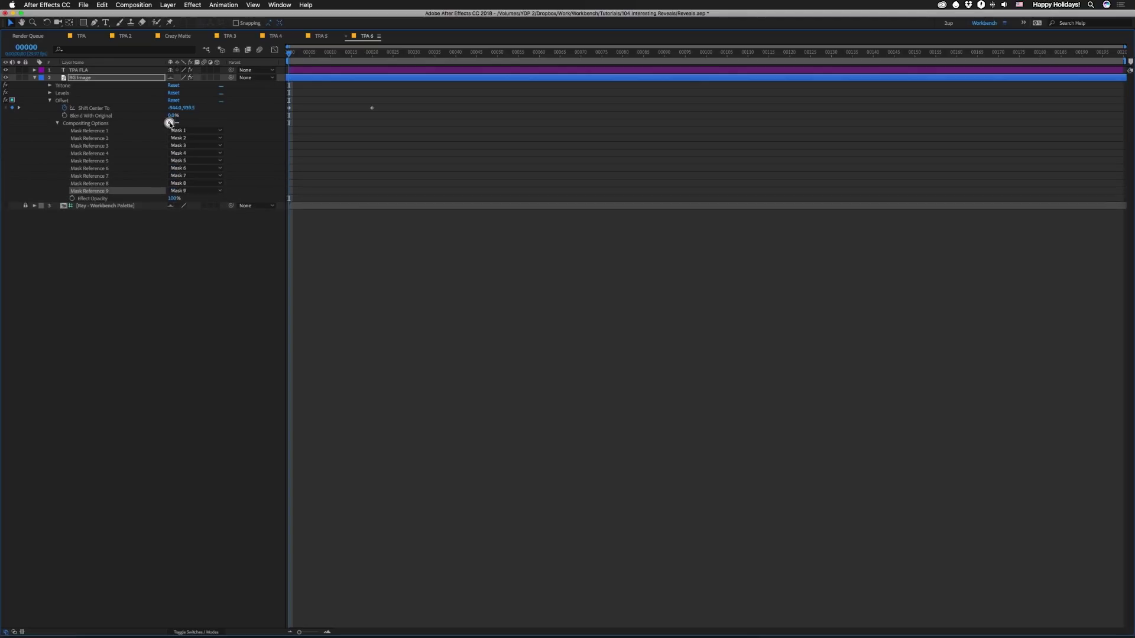
double_click(170, 123)
double_click(170, 123)
left_click(170, 123)
double_click(170, 123)
left_click(170, 123)
left_click(170, 123)
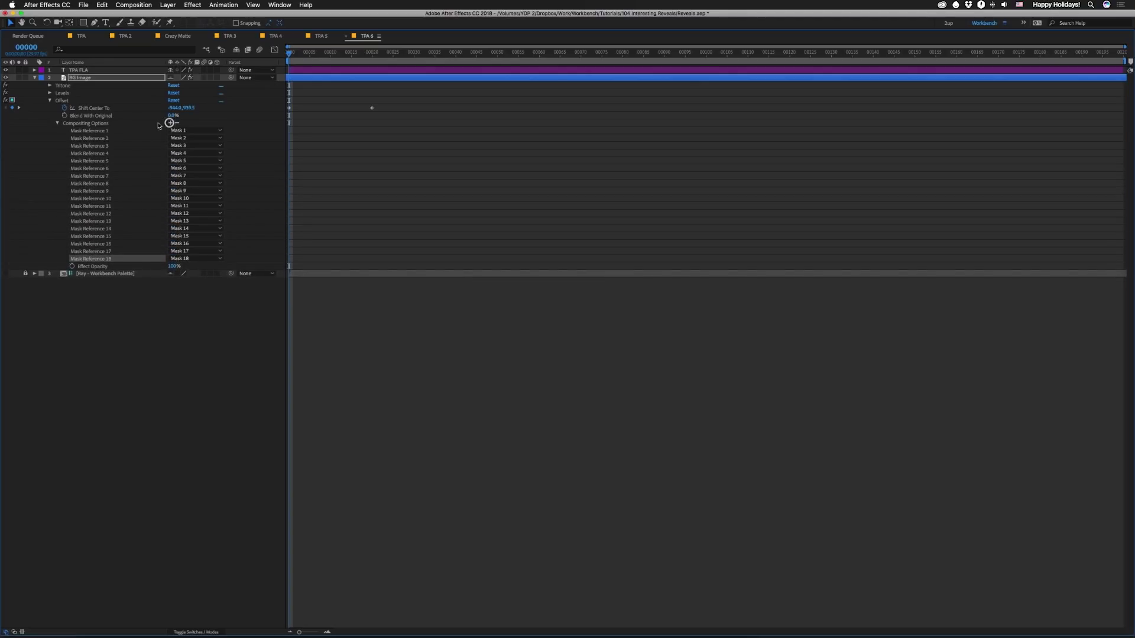
key("grave")
- Preview the offset reveal, delete the full-frame Mask 18 from BG Image, and play the preview again
key("space")
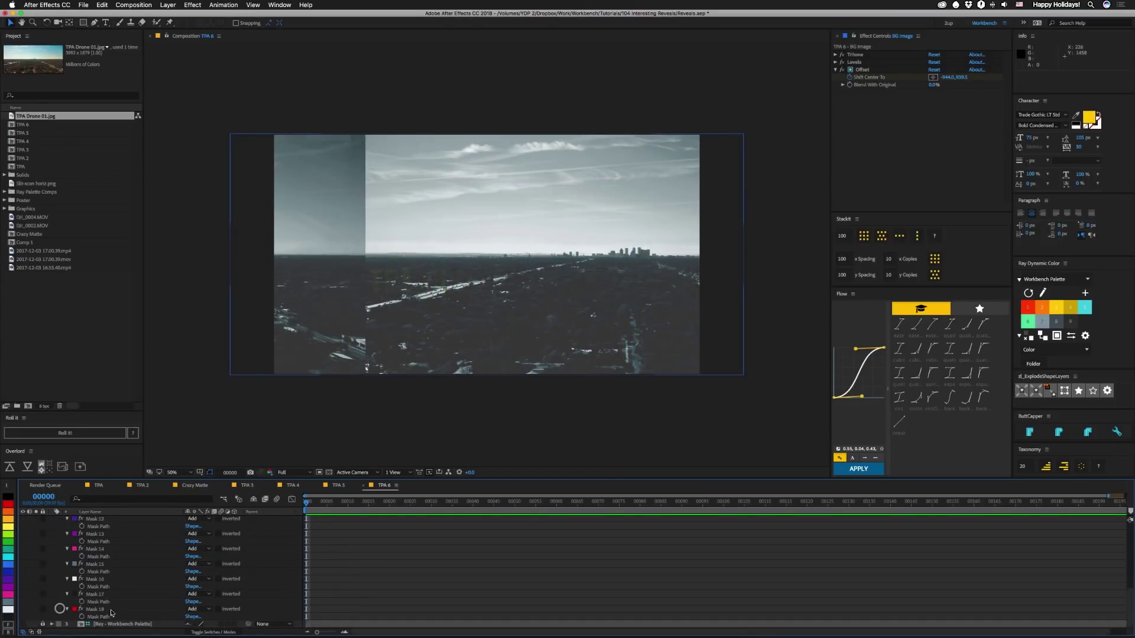
left_click(105, 610)
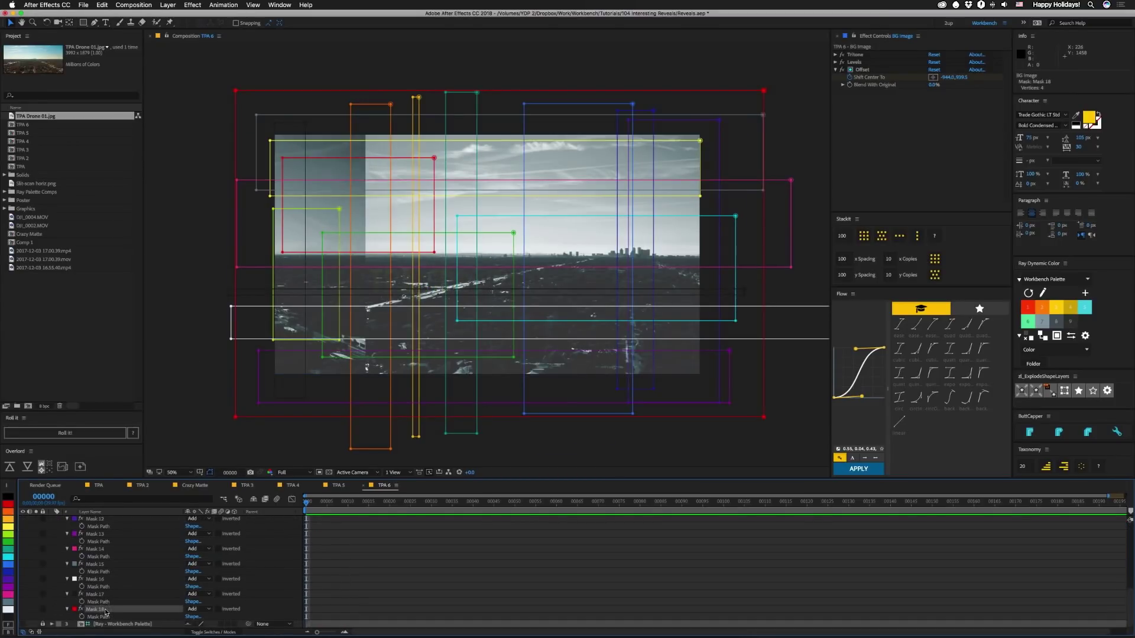
key("Delete")
key("space")
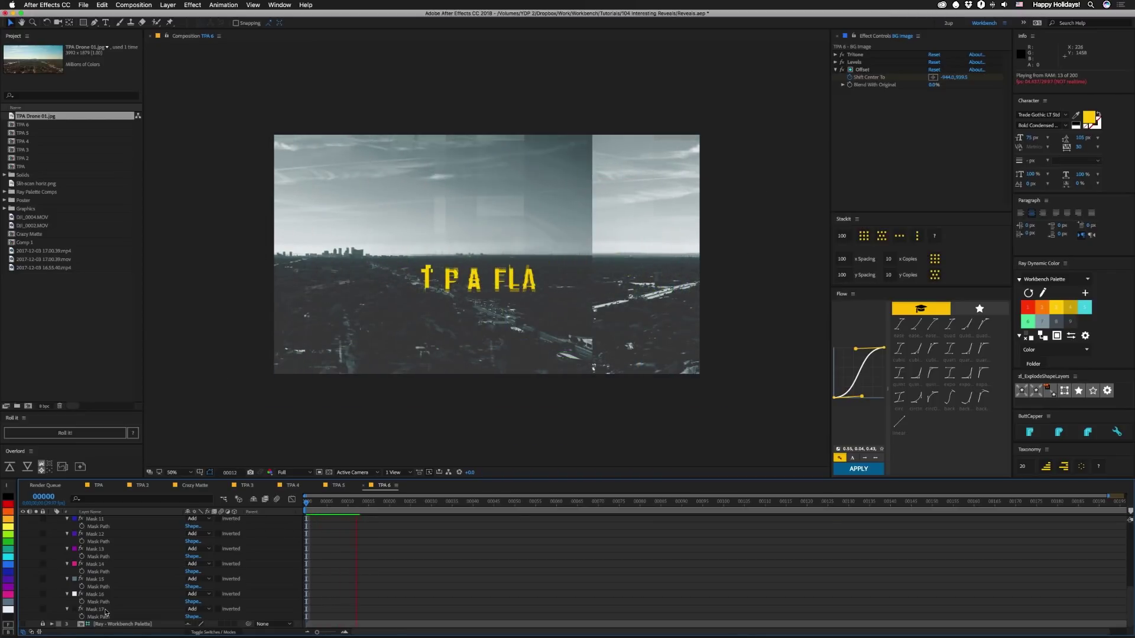
- Stop the preview and delete Masks 12 to 17 from BG Image
key("space")
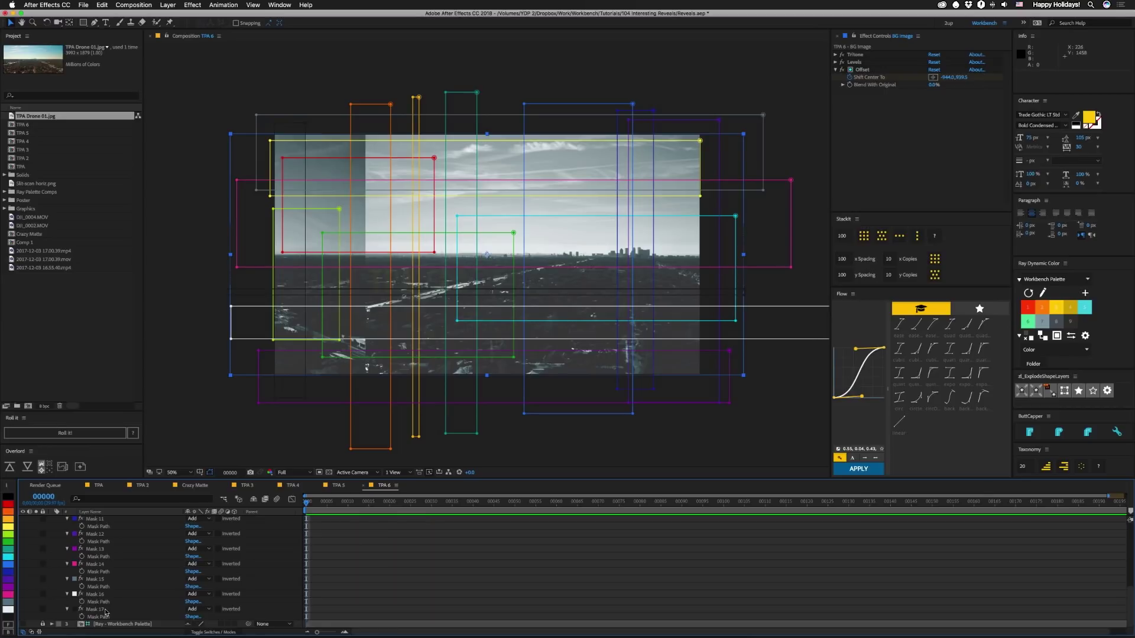
left_click(100, 609)
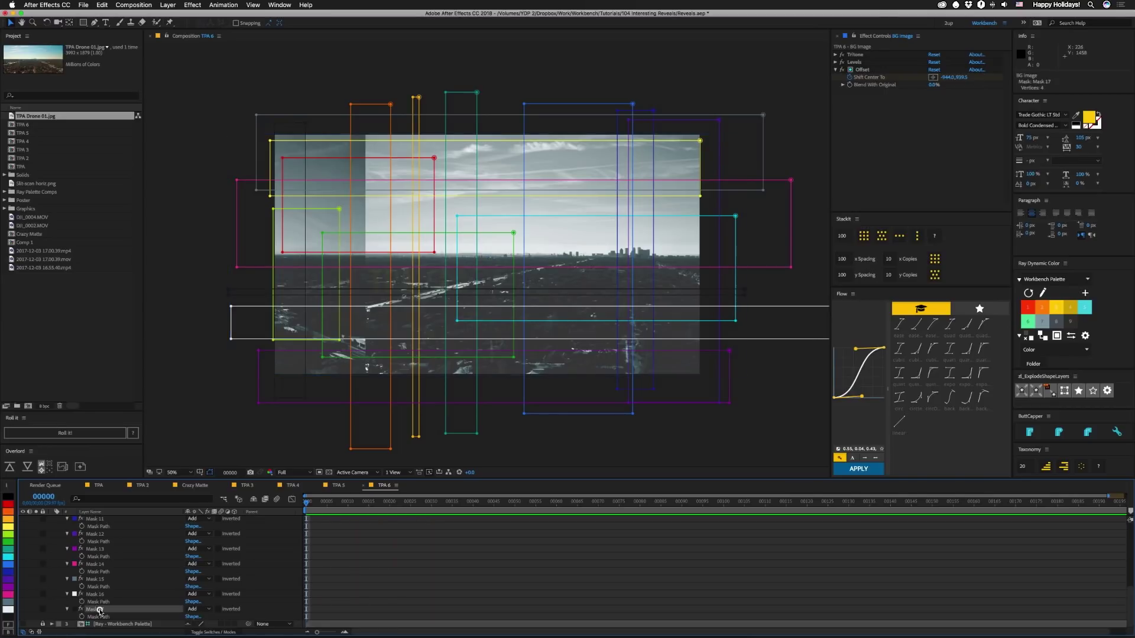
left_click(96, 534, "shift")
key("Delete")
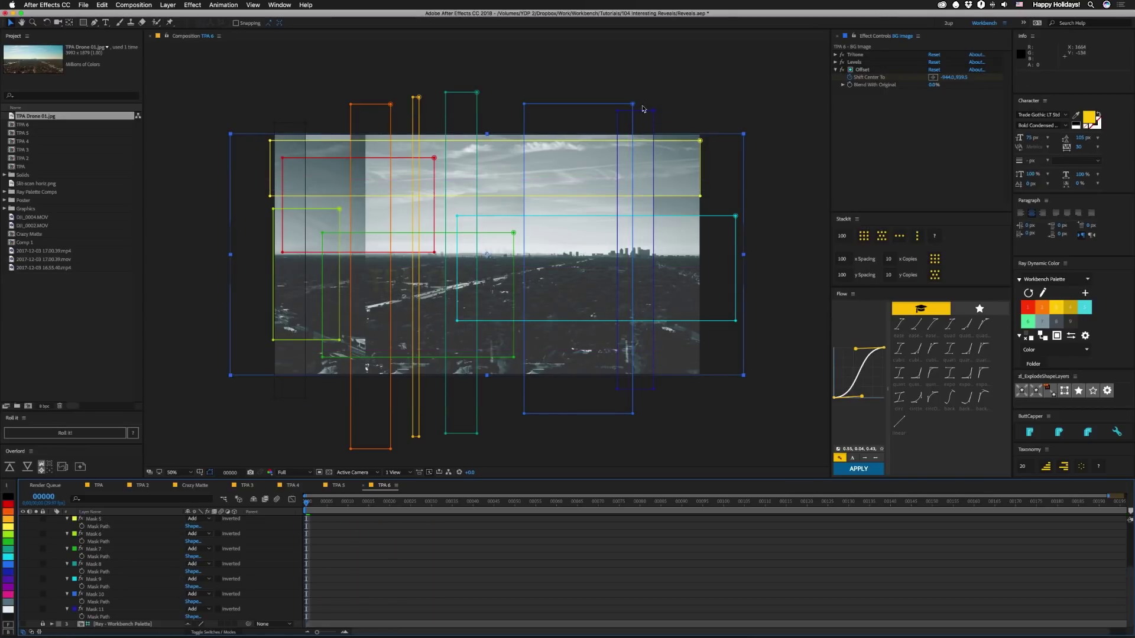
- Narrow the tall Masks 10 and 11 on BG Image by moving their facing side edges inward
left_click_drag(643, 84, 599, 470)
left_click_drag(634, 415, 582, 415)
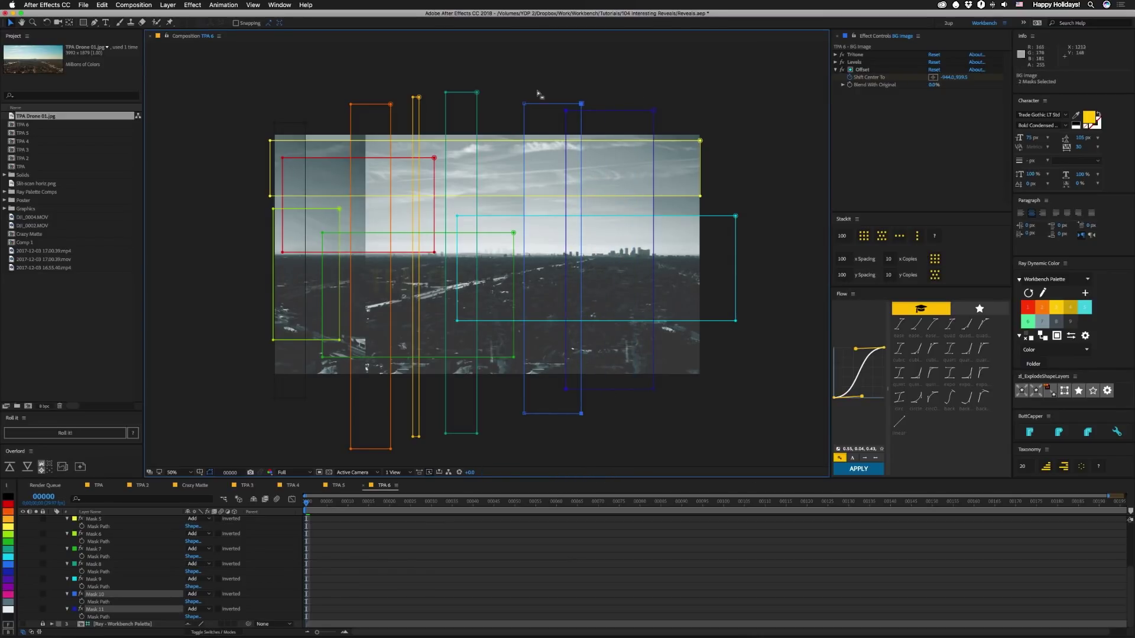
left_click(571, 389)
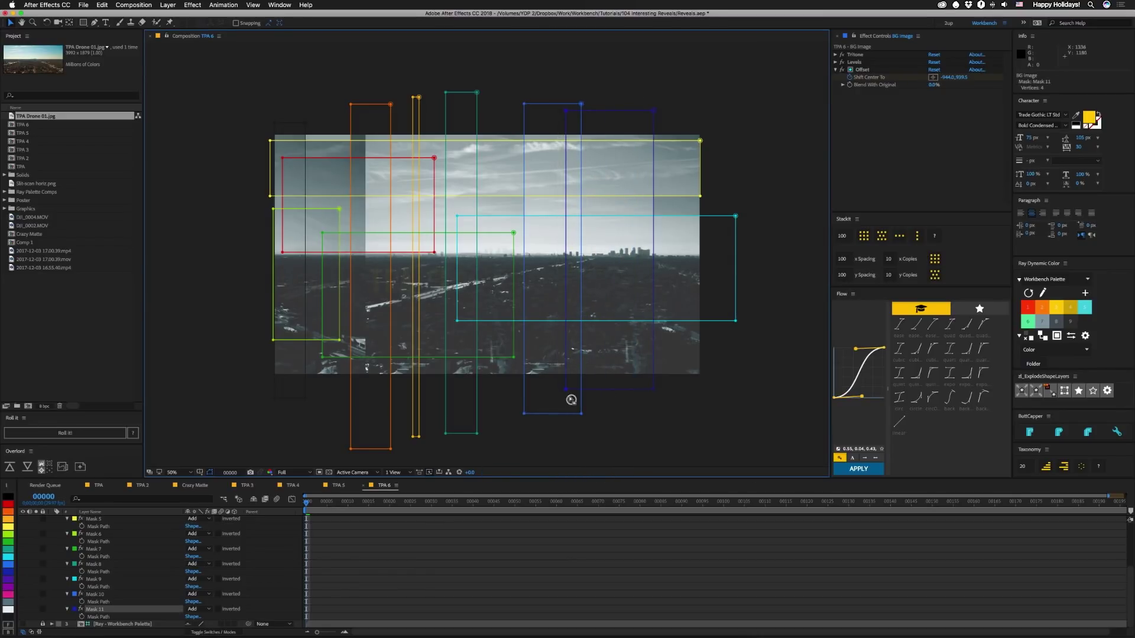
left_click_drag(593, 389, 657, 390)
- Make Mask 5 shallower by raising its lower edge and Mask 6 shallower by lowering its upper edge
left_click_drag(253, 191, 702, 173)
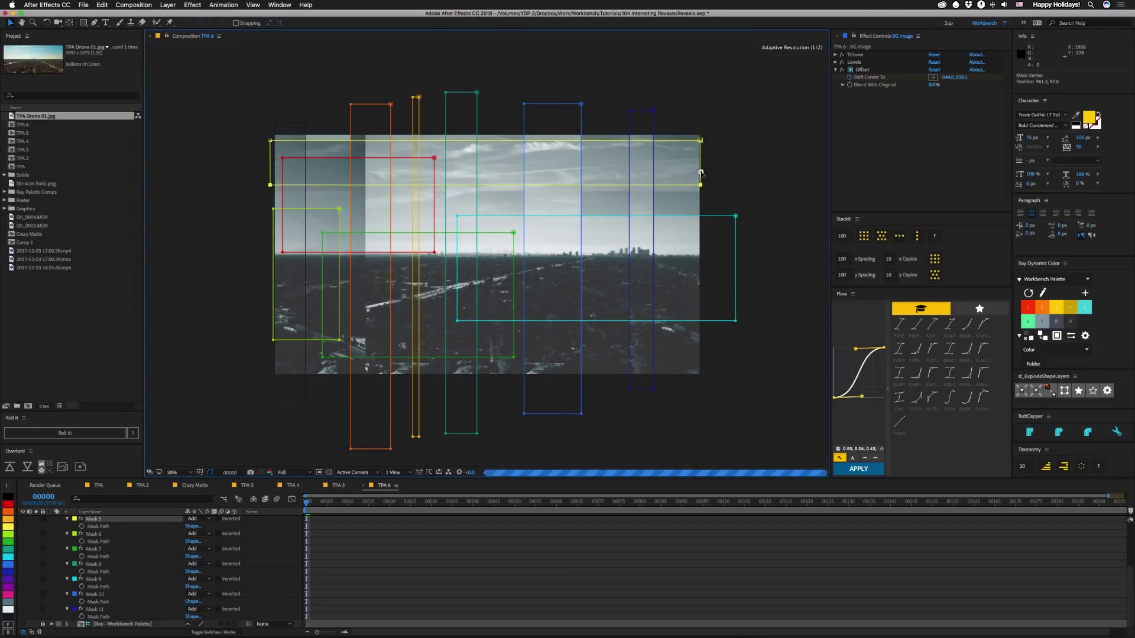
left_click(339, 209)
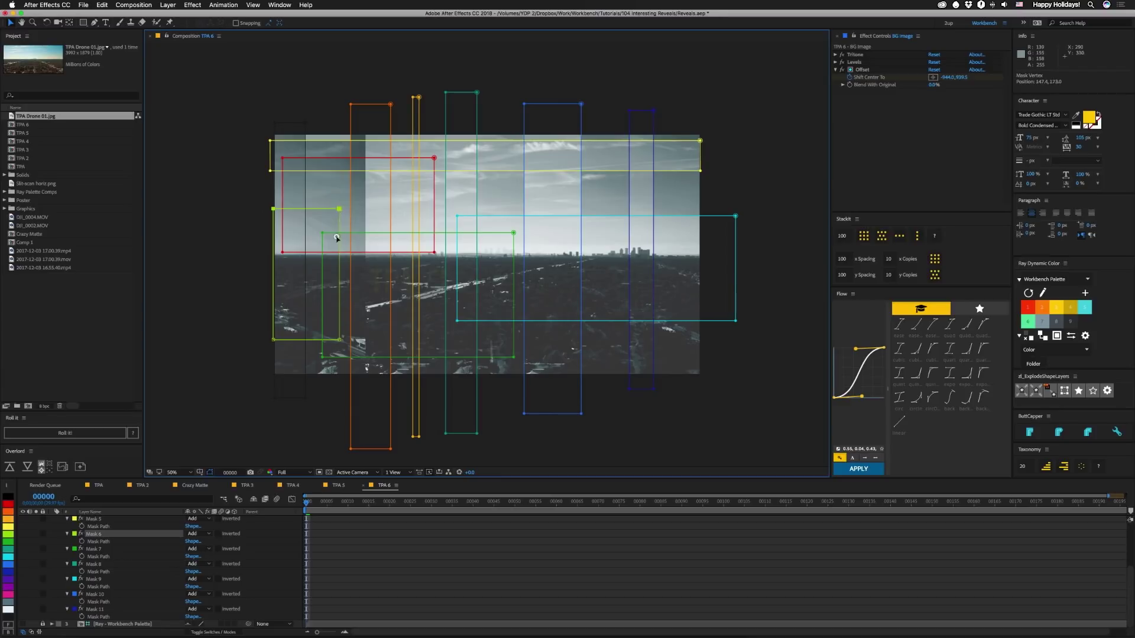
left_click_drag(339, 210, 339, 304)
left_click_drag(317, 227, 329, 371)
left_click_drag(305, 223, 525, 251)
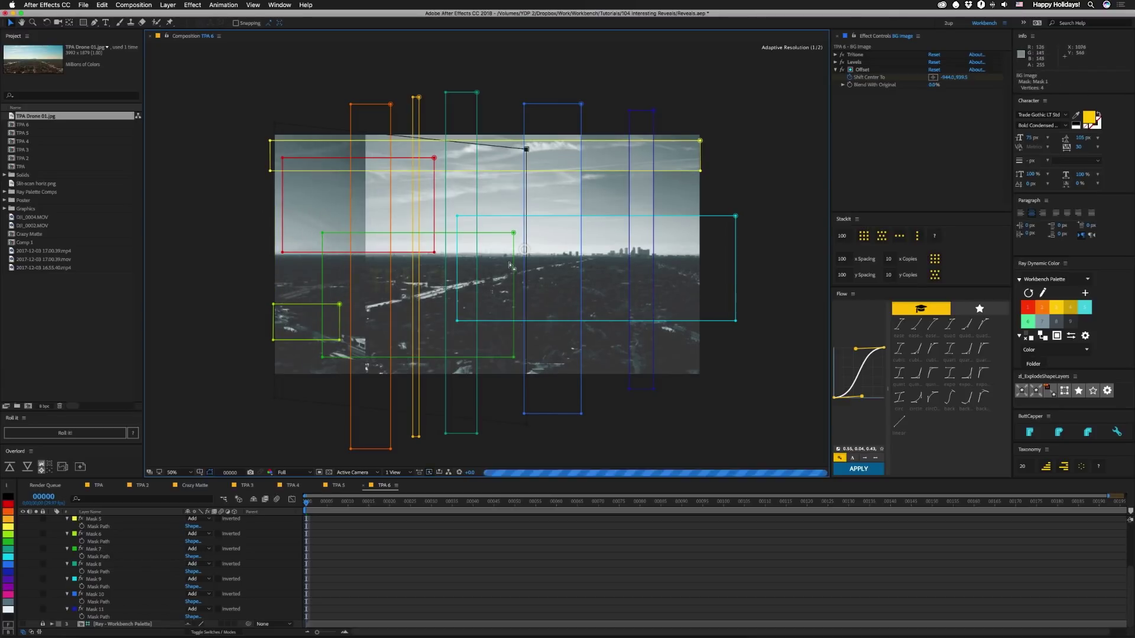
key("ctrl+z")
- Lower the upper edges of Mask 7 and Mask 9 on BG Image to make both masks shallower
left_click(342, 234)
left_click_drag(316, 226, 514, 282)
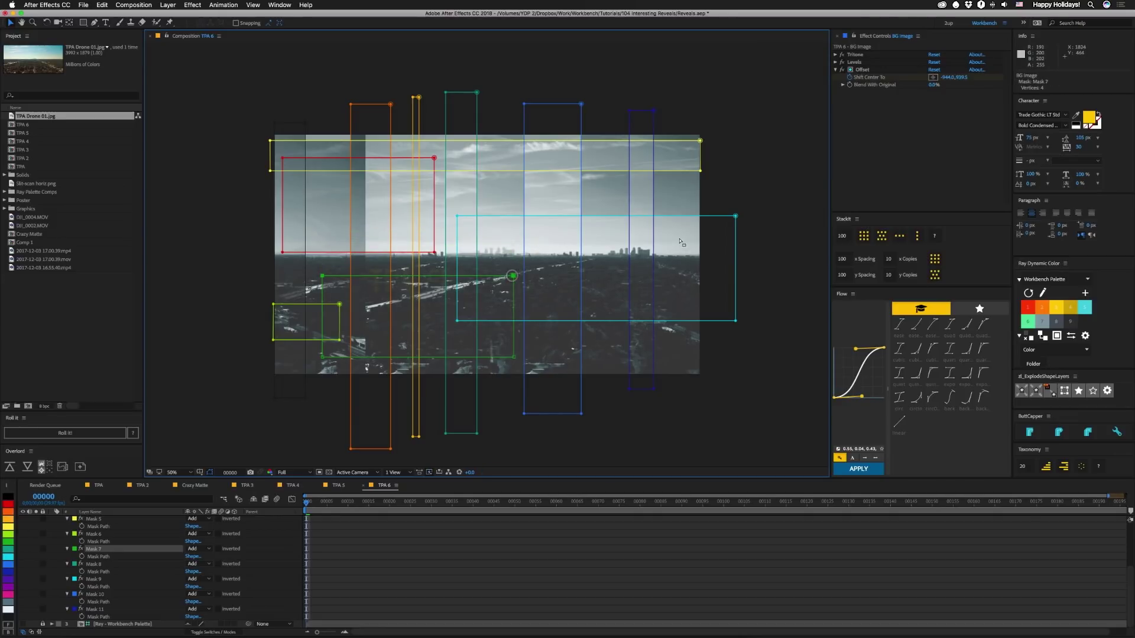
left_click(460, 217)
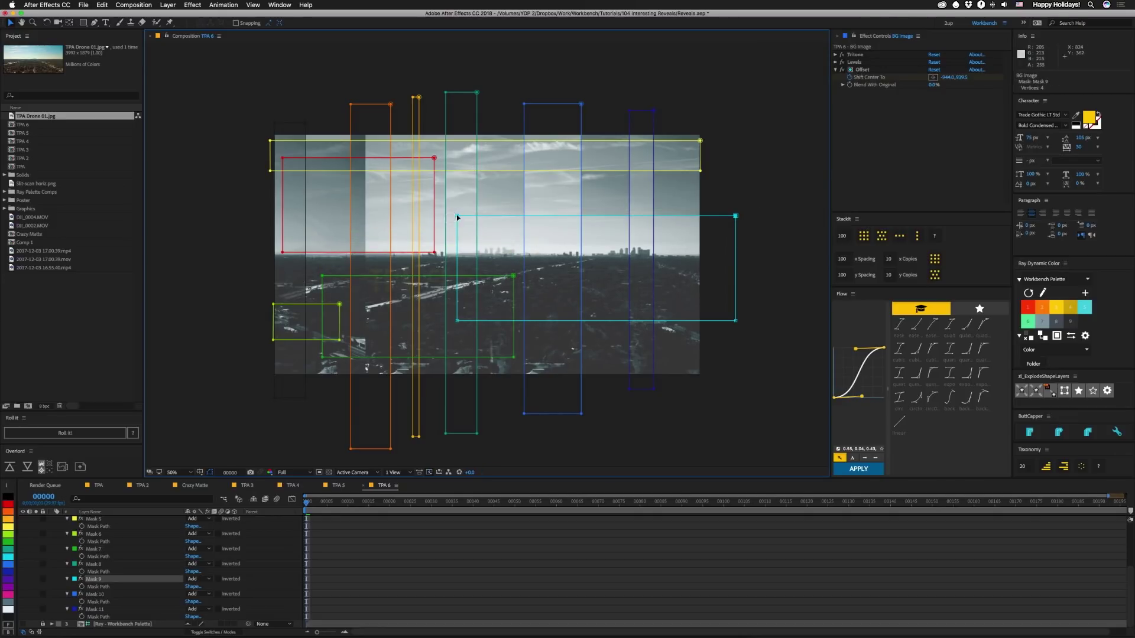
left_click_drag(458, 216, 459, 295)
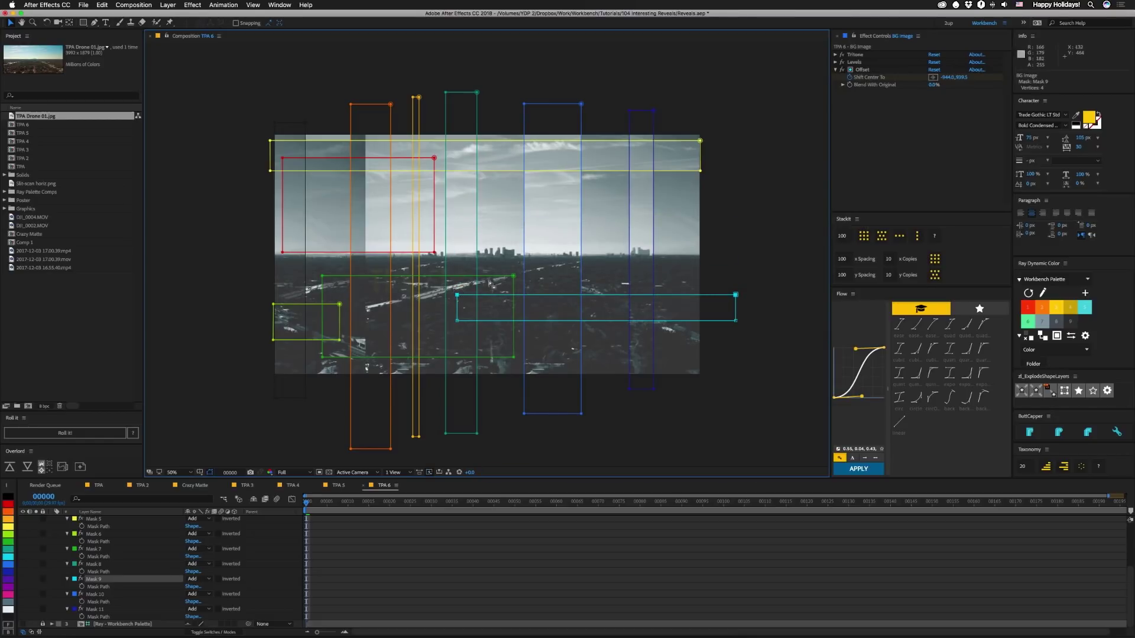
- Preview the offset reveal with the reshaped masks
scroll(157, 579, "up", 5)
key("space")
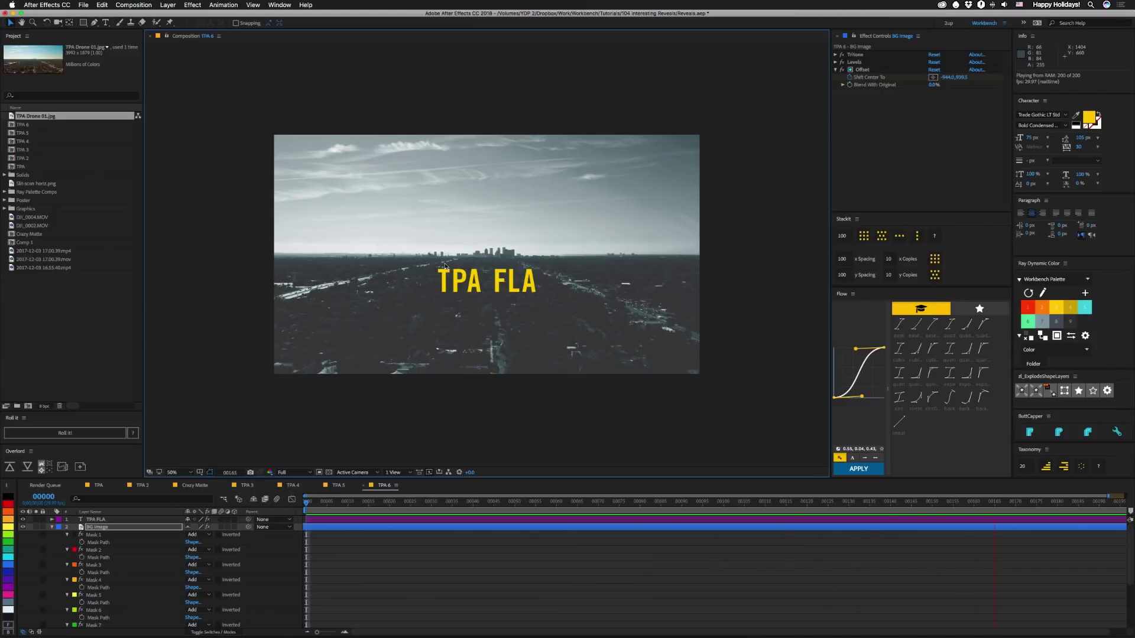
key("space")
- Delete all remaining masks, Mask 1 to Mask 11, from BG Image
scroll(108, 580, "down", 3)
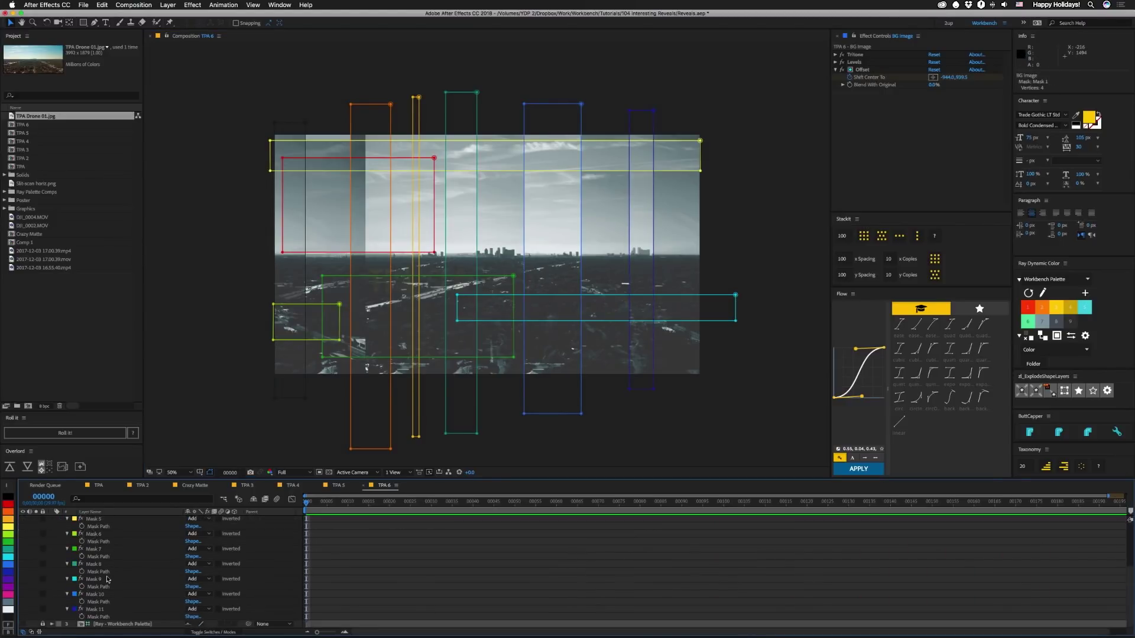
left_click(97, 609, "shift")
key("Delete")
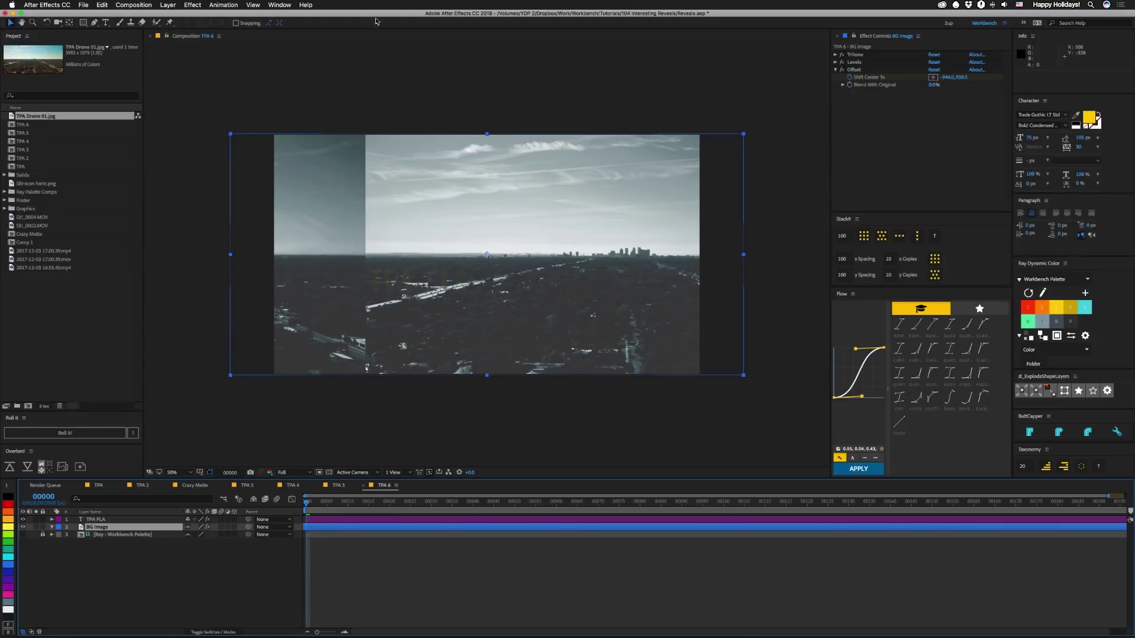
- Draw seven narrow rectangular masks on BG Image, five horizontal and two vertical, reaching beyond the frame edges
left_click(83, 24)
left_click_drag(210, 156, 736, 164)
left_click_drag(740, 203, 755, 207)
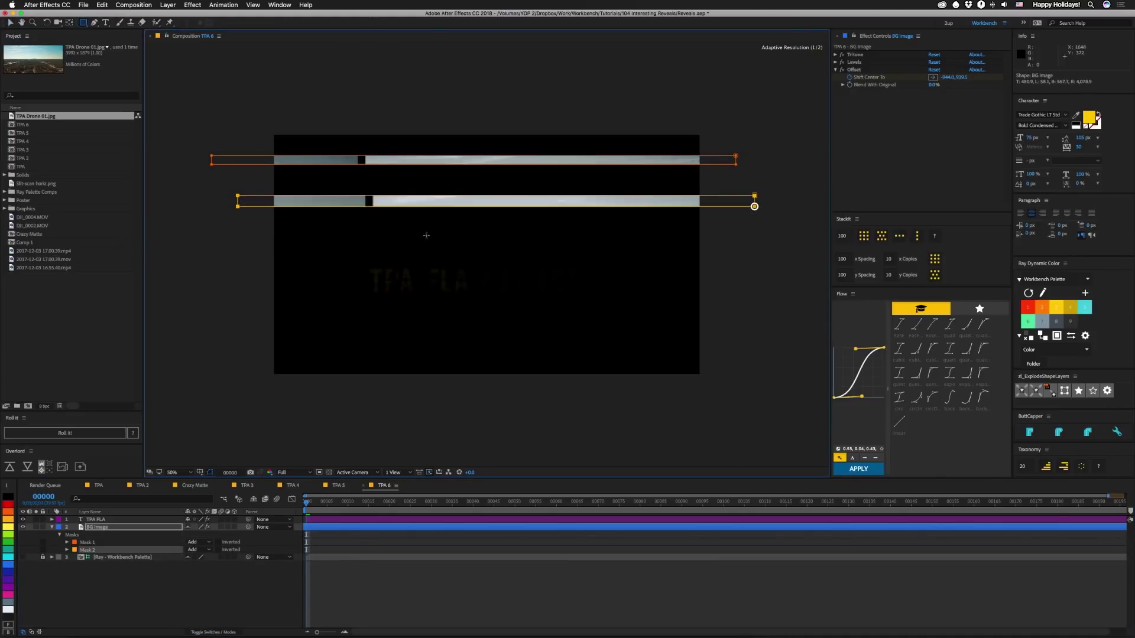
left_click_drag(299, 116, 318, 436)
left_click_drag(254, 245, 760, 261)
left_click_drag(519, 126, 512, 442)
mouse_move(492, 211)
left_mouse_down()
mouse_move(737, 236)
mouse_move(828, 230)
left_mouse_up()
left_click_drag(340, 309, 774, 319)
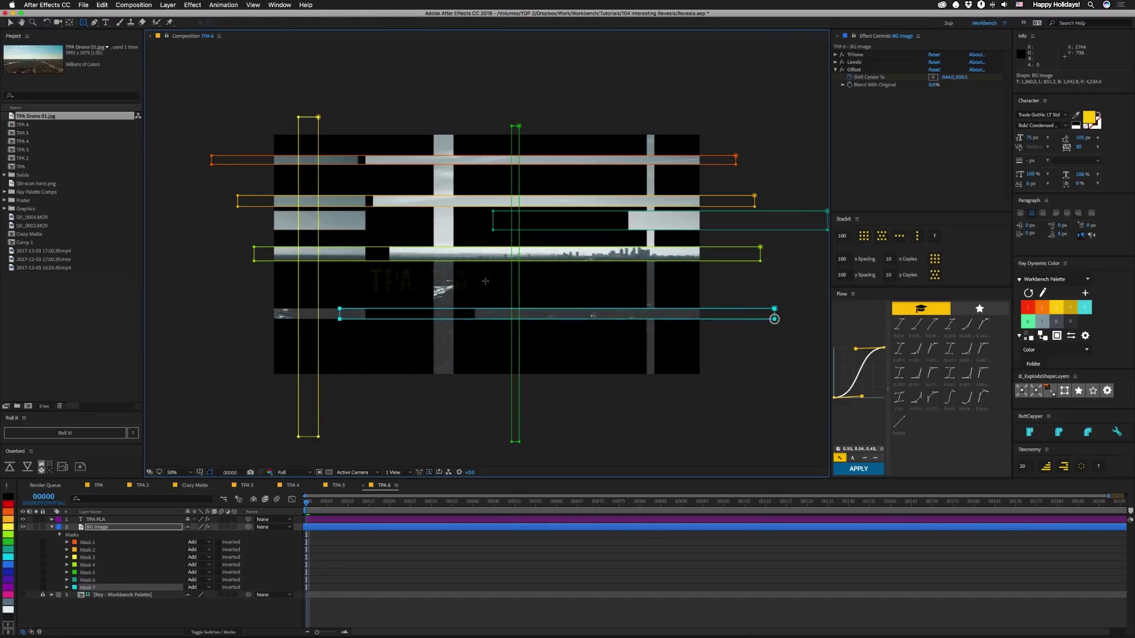
- Add eight more narrow horizontal and vertical rectangular masks across BG Image, up to Mask 15
left_click_drag(404, 278, 744, 281)
left_click_drag(348, 117, 385, 403)
mouse_move(429, 106)
left_mouse_down()
mouse_move(389, 386)
mouse_move(422, 397)
left_mouse_up()
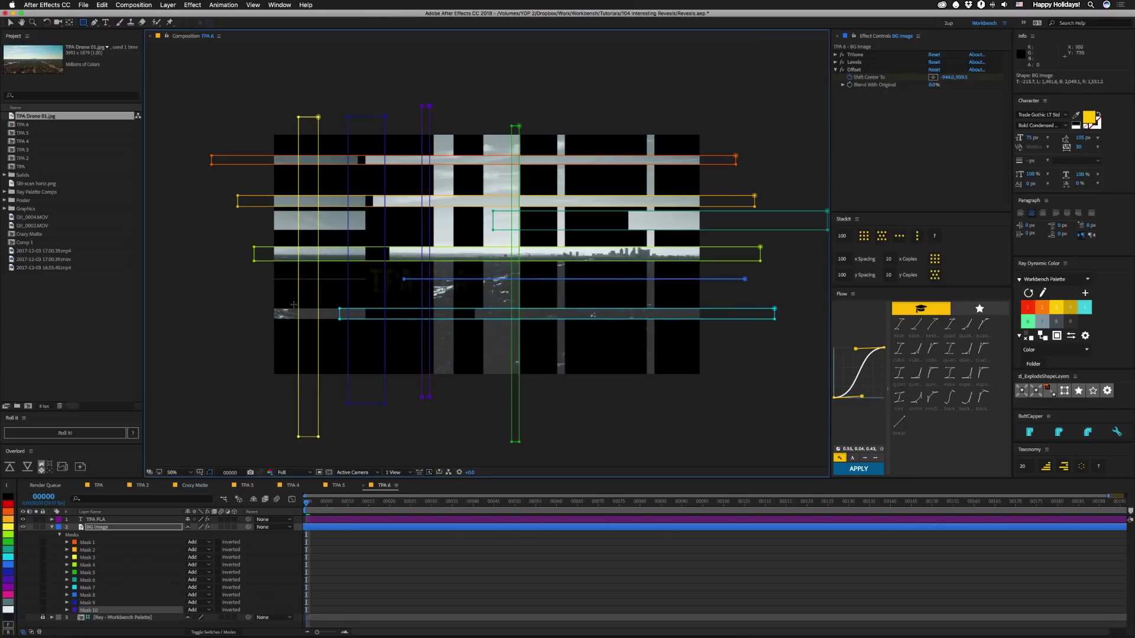
left_click_drag(266, 347, 715, 357)
left_click_drag(578, 110, 614, 457)
left_click_drag(641, 108, 682, 424)
left_click_drag(237, 294, 734, 294)
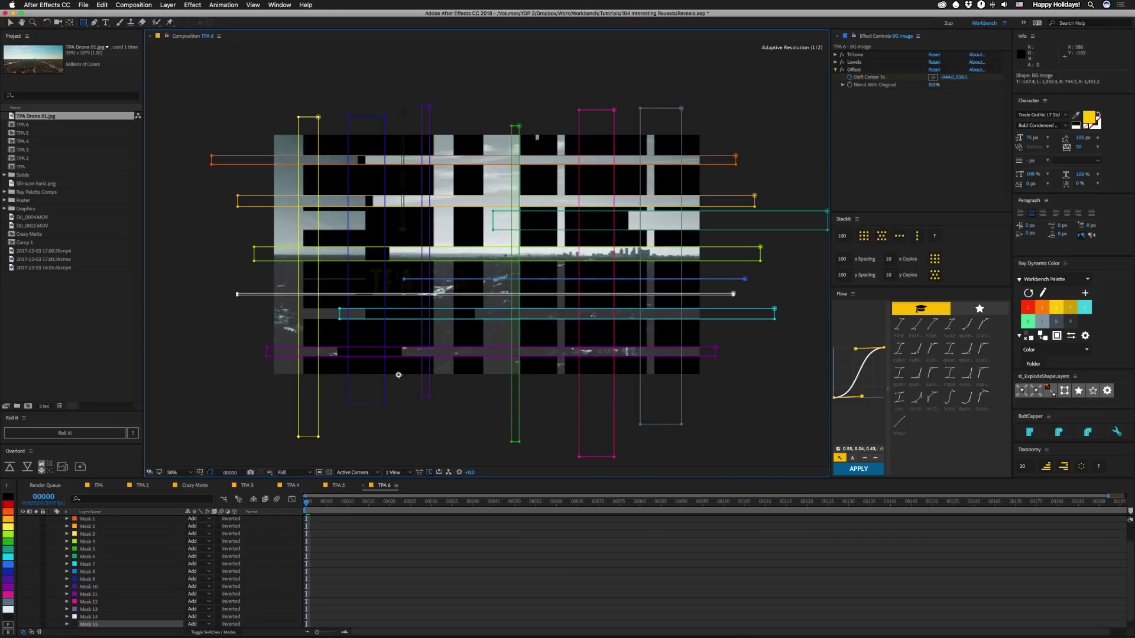
- Keyframe BG Image's Position from 515.0, 540.0 at the first frame to its original position about 14 frames in, and apply the Flow easing curve
key("p")
left_click(75, 535)
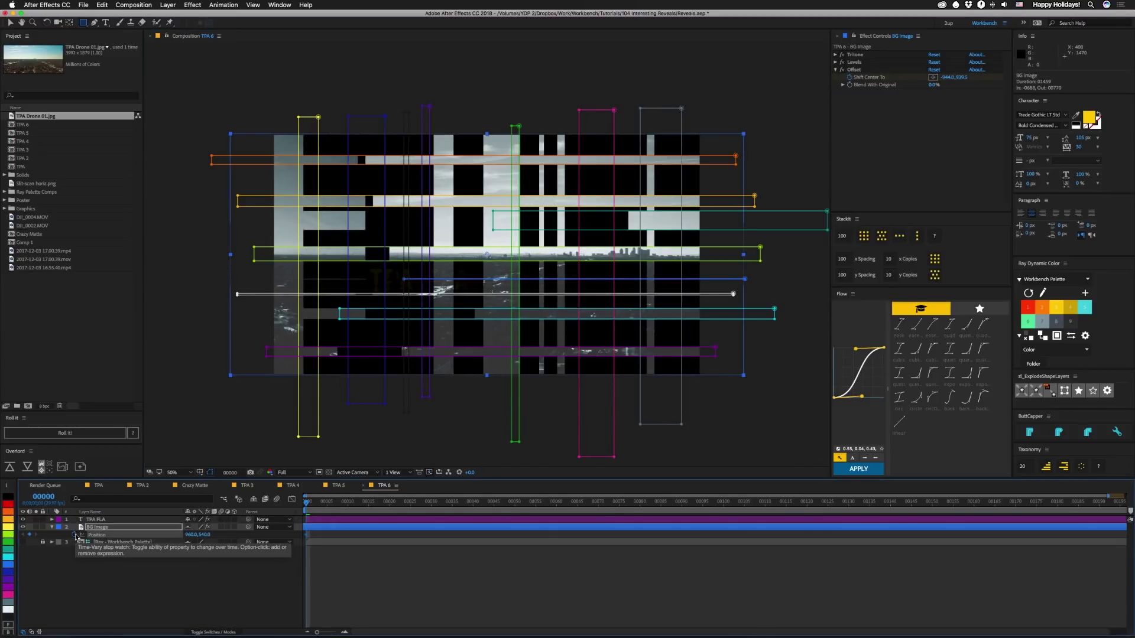
key("alt+shift+Right")
left_click_drag(189, 534, 169, 534)
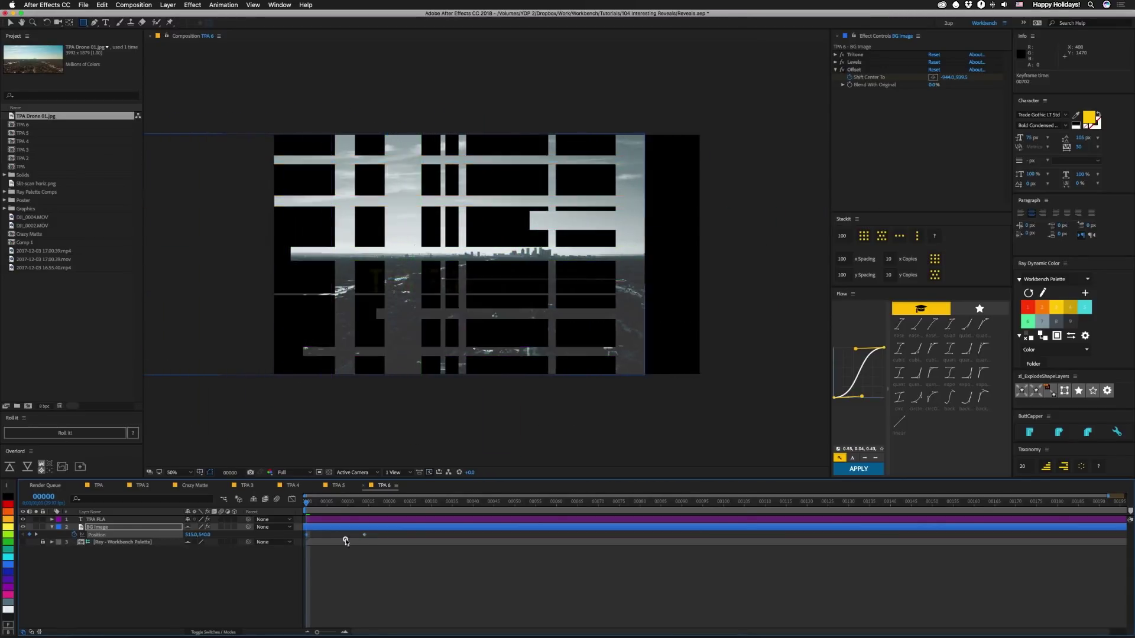
left_click(867, 471)
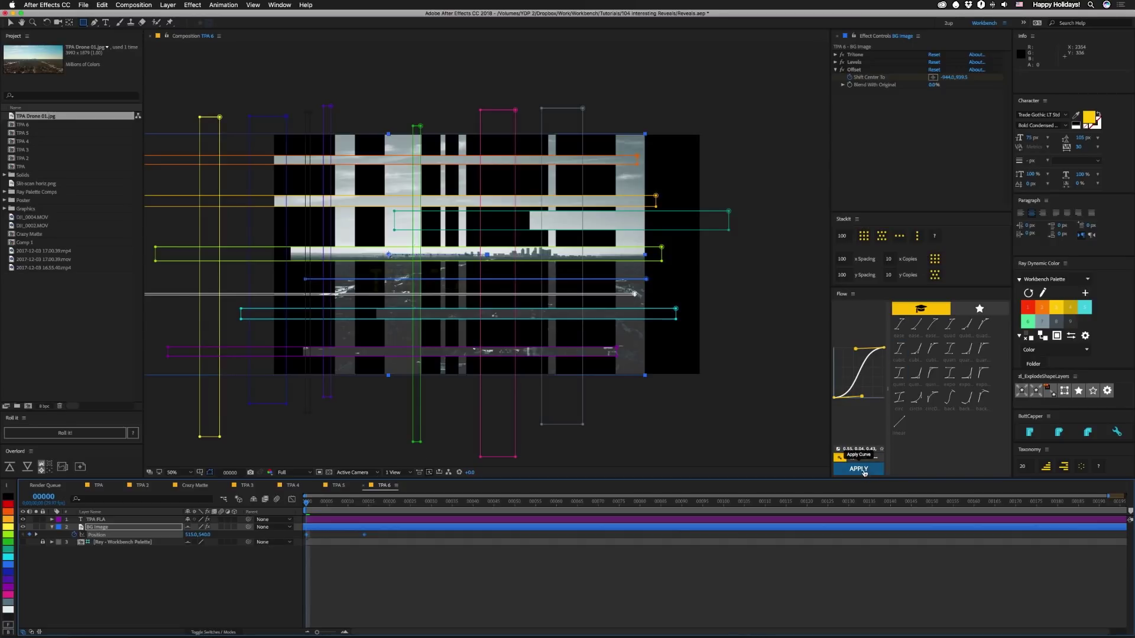
- Apply the same Flow easing curve to the Offset effect's Shift Center To keyframes
key("u")
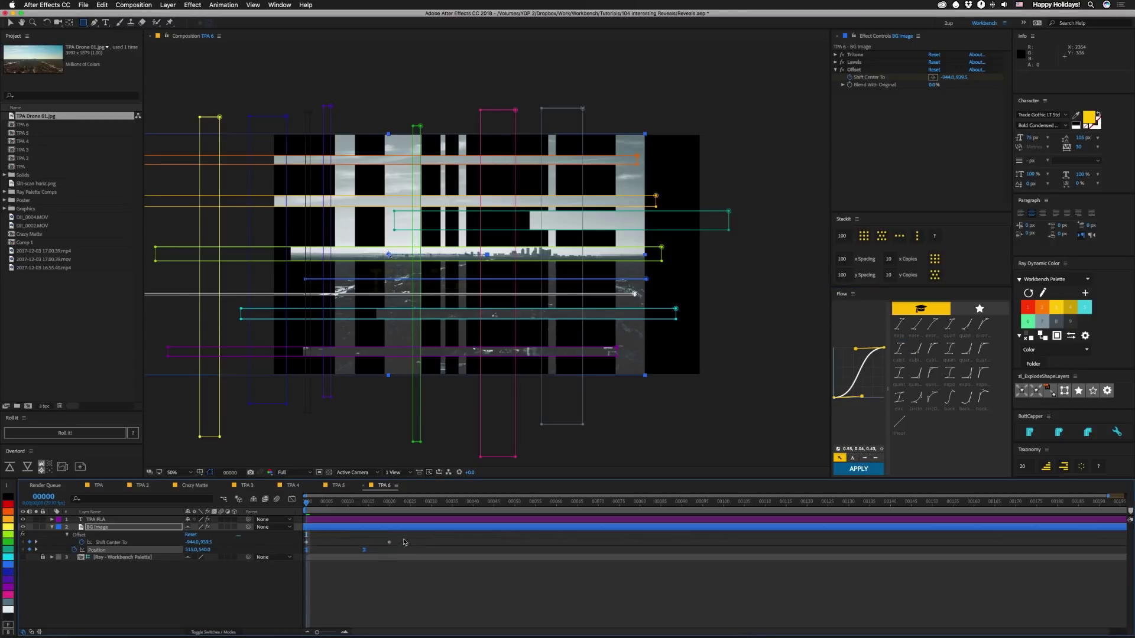
left_click_drag(403, 540, 294, 545)
left_click(859, 468)
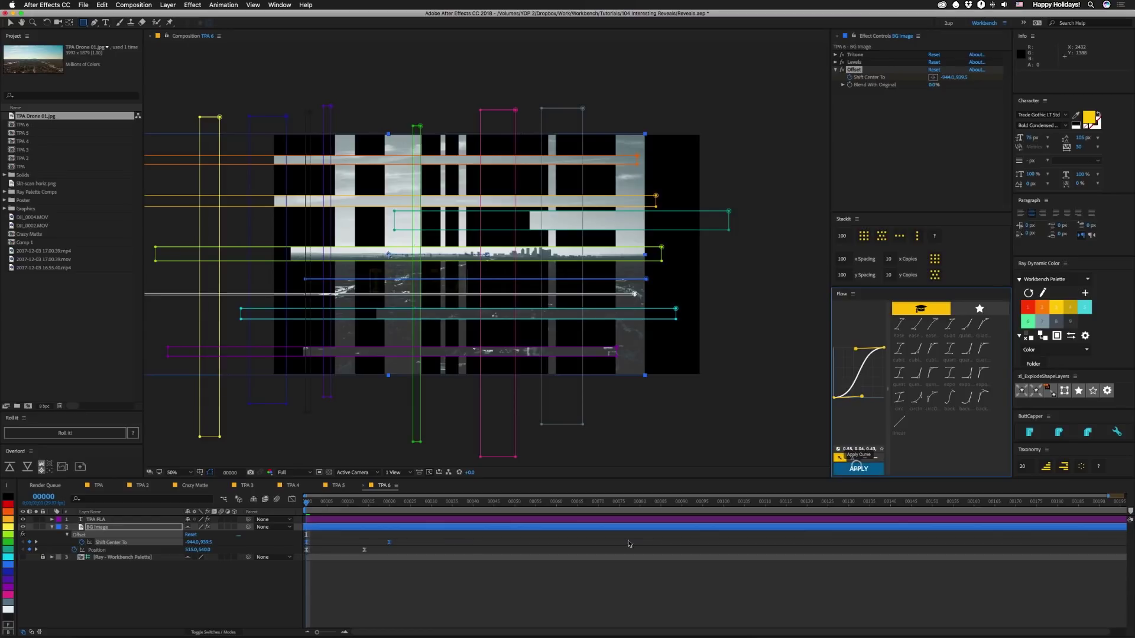
- Remove all the empty mask references from the Offset effect's compositing options, enlarging the timeline to full window
key("e")
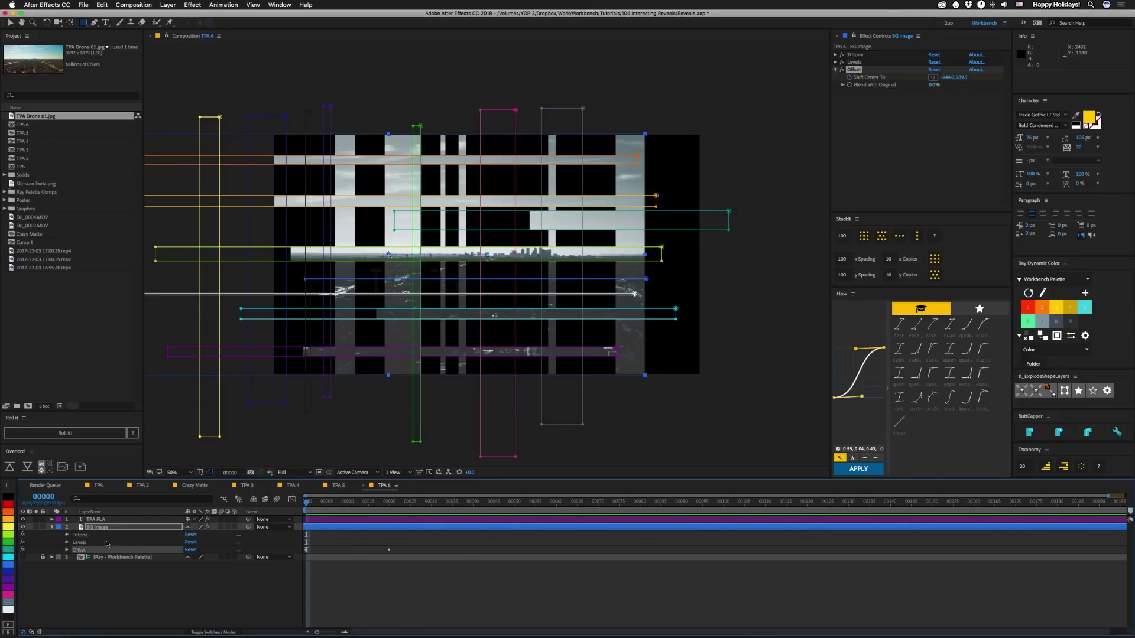
left_click(67, 550)
left_click(75, 573)
scroll(120, 541, "up", 2)
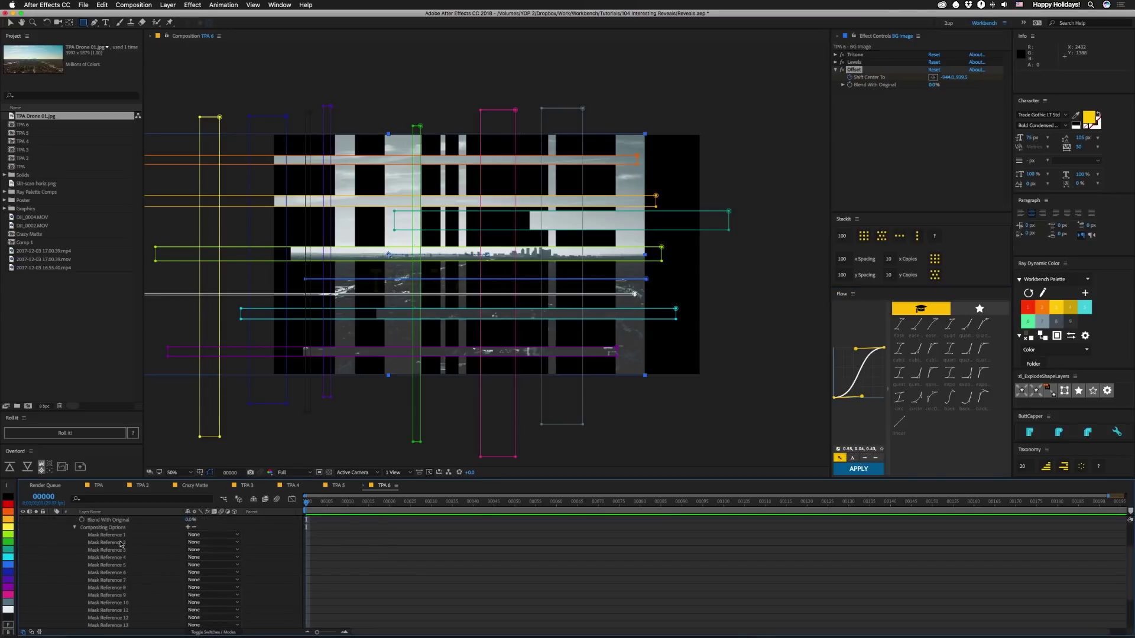
left_click(193, 535)
left_click(194, 535)
left_click(194, 535)
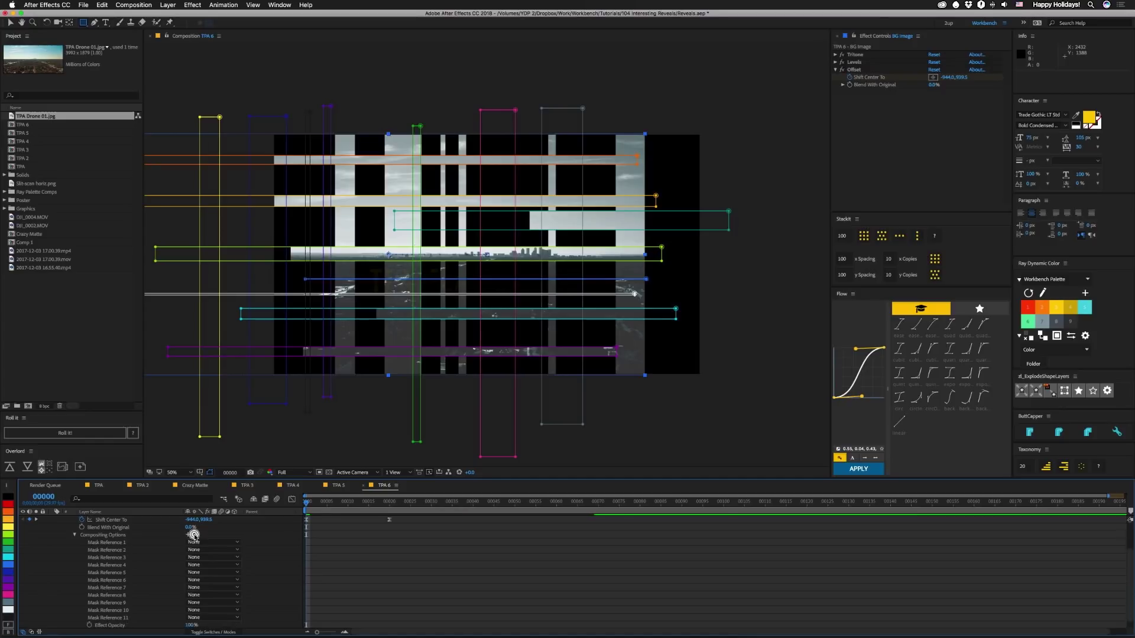
left_click(194, 535)
left_click(194, 536)
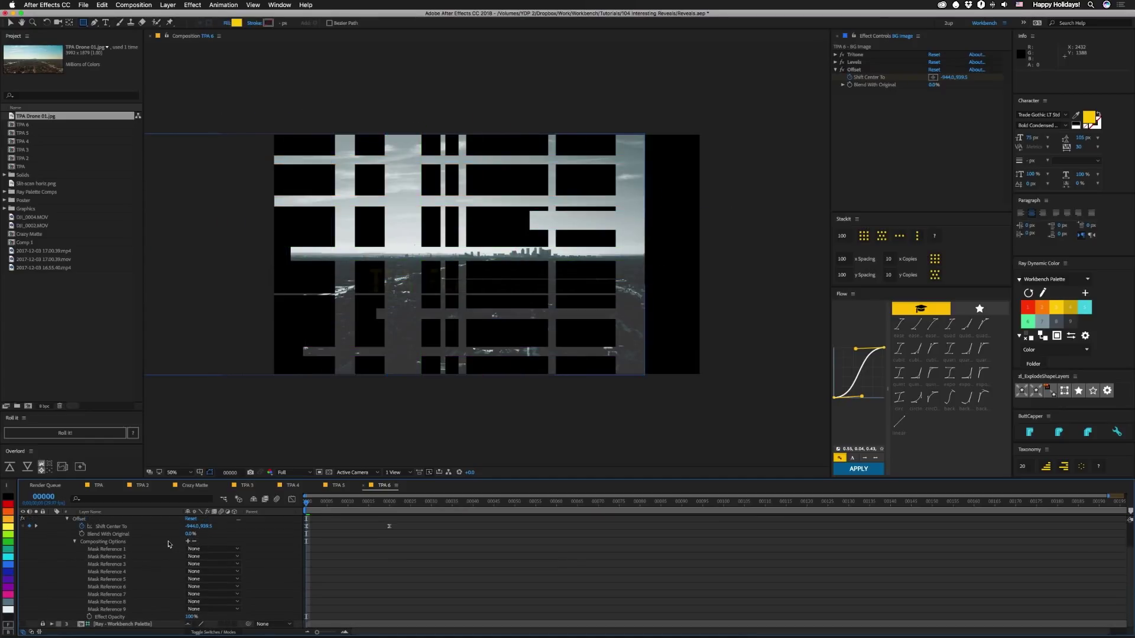
key("grave")
left_click(177, 123)
triple_click(177, 123)
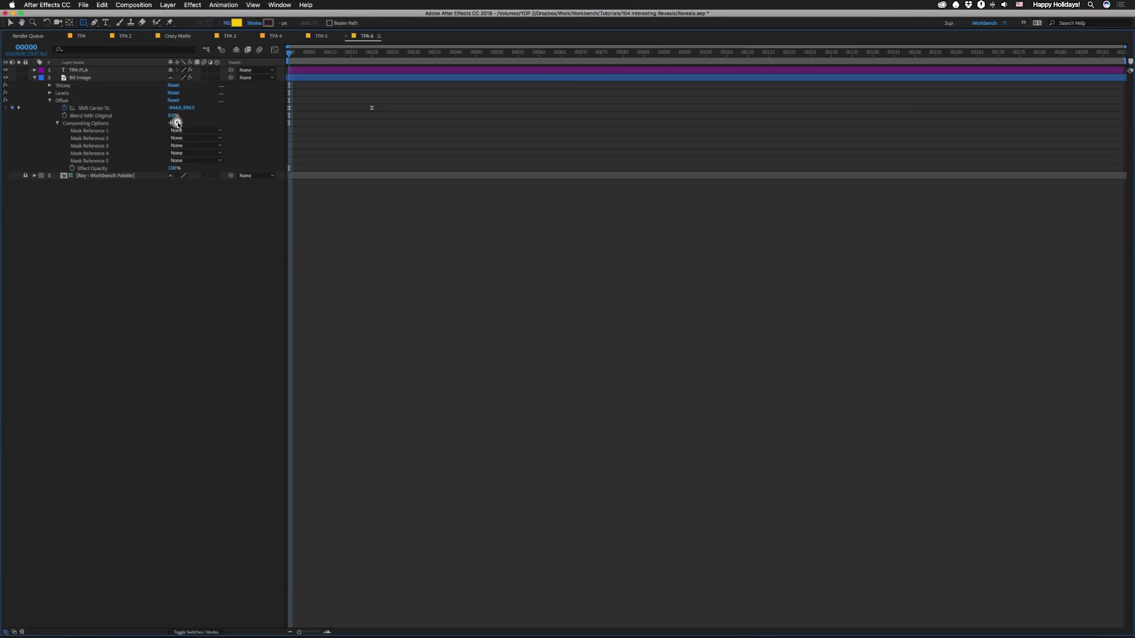
triple_click(177, 123)
double_click(178, 123)
- Add mask references to the Offset effect on BG Image for Masks 1 to 15
left_click(170, 123)
triple_click(171, 123)
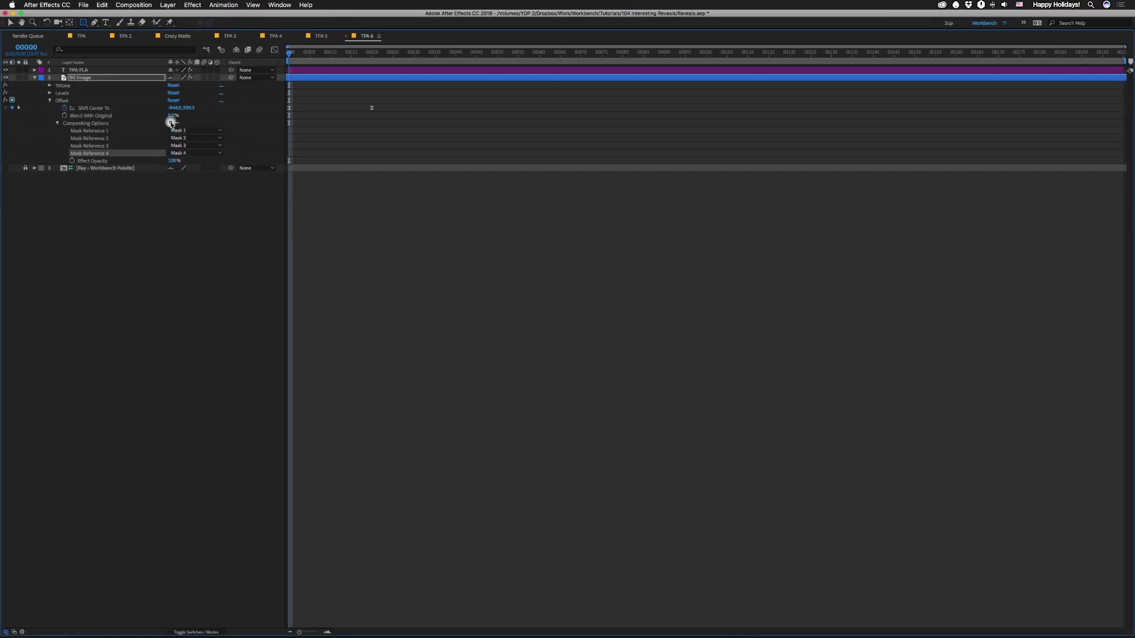
triple_click(170, 123)
triple_click(171, 123)
double_click(170, 123)
triple_click(170, 123)
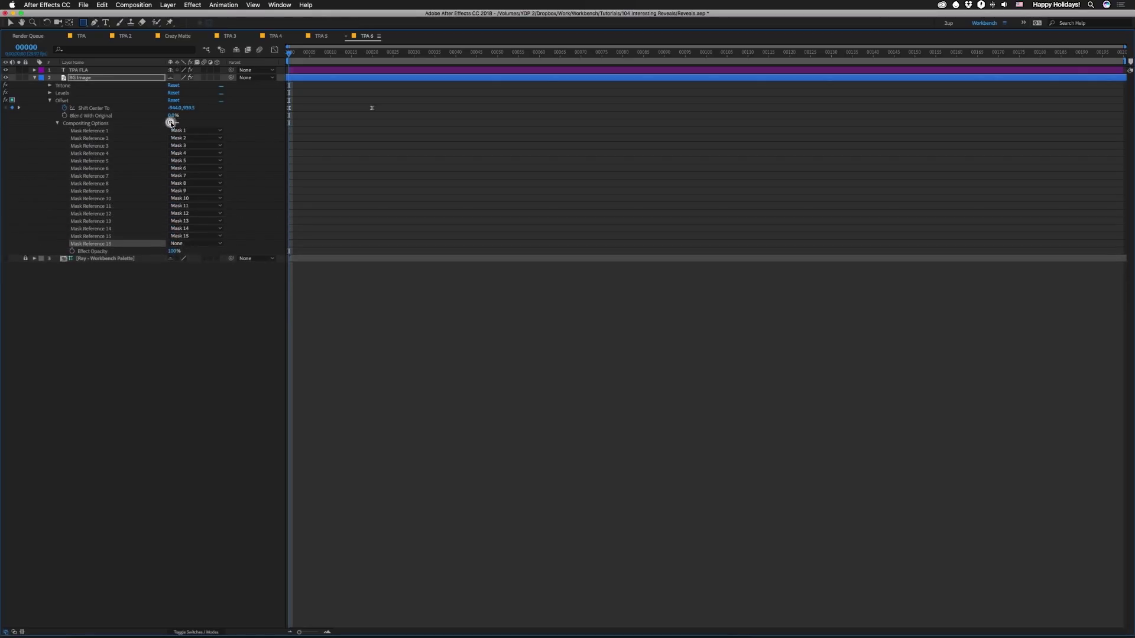
triple_click(170, 123)
- Delete the surplus Mask References 16 to 18 from the Offset effect, then restore the workspace and preview the reveal
left_click(114, 243)
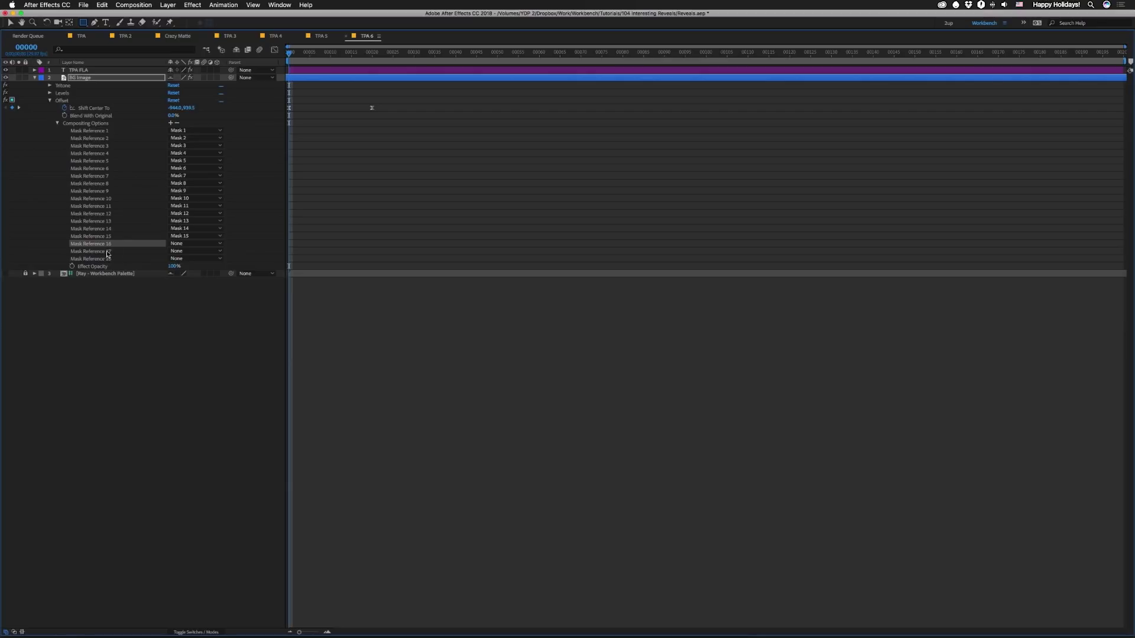
left_click(102, 260, "super")
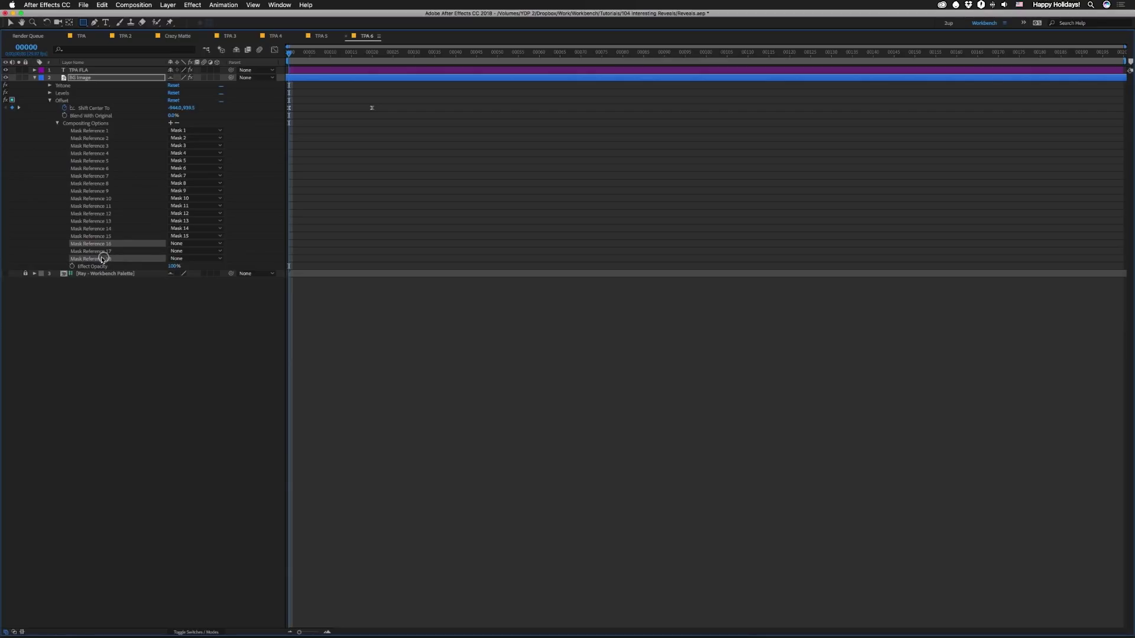
key("Delete")
left_click(102, 245)
key("Delete")
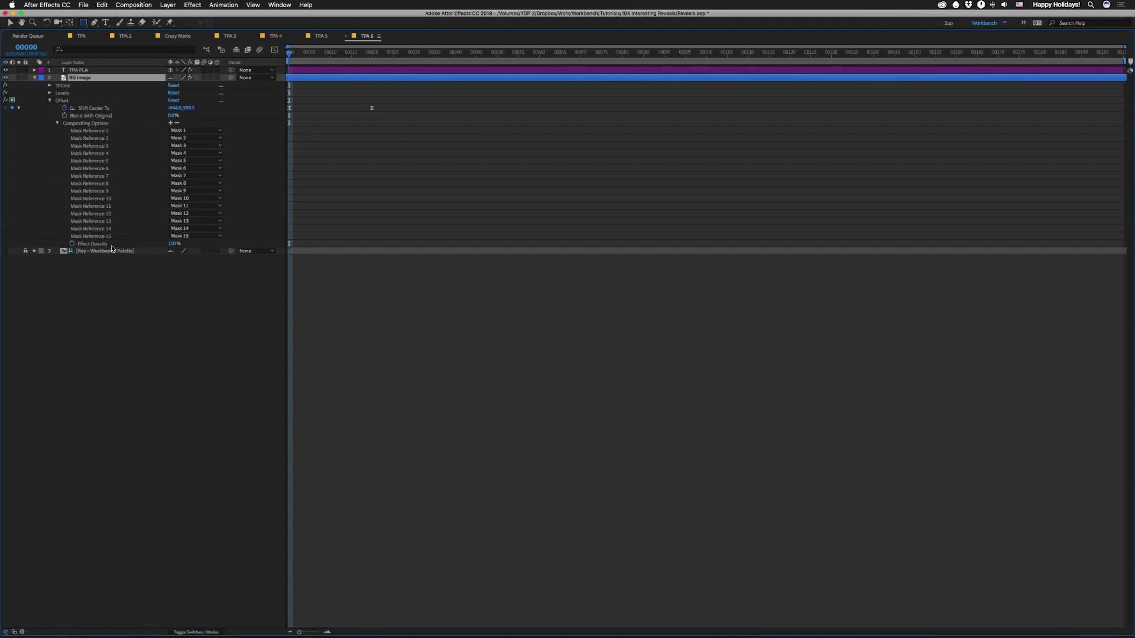
key("grave")
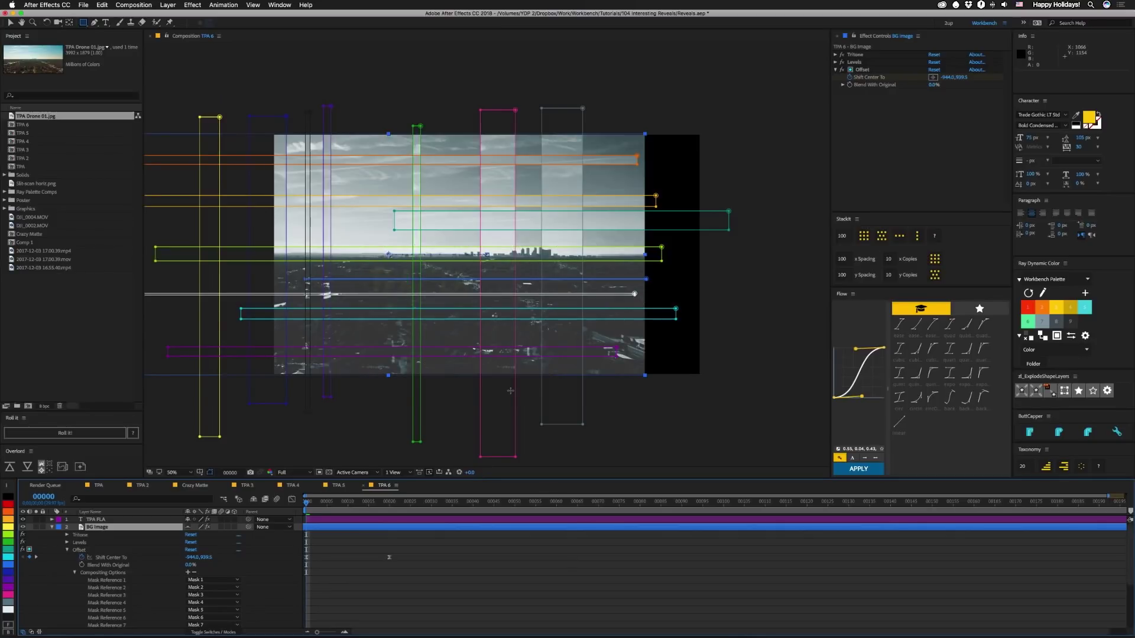
key("space")
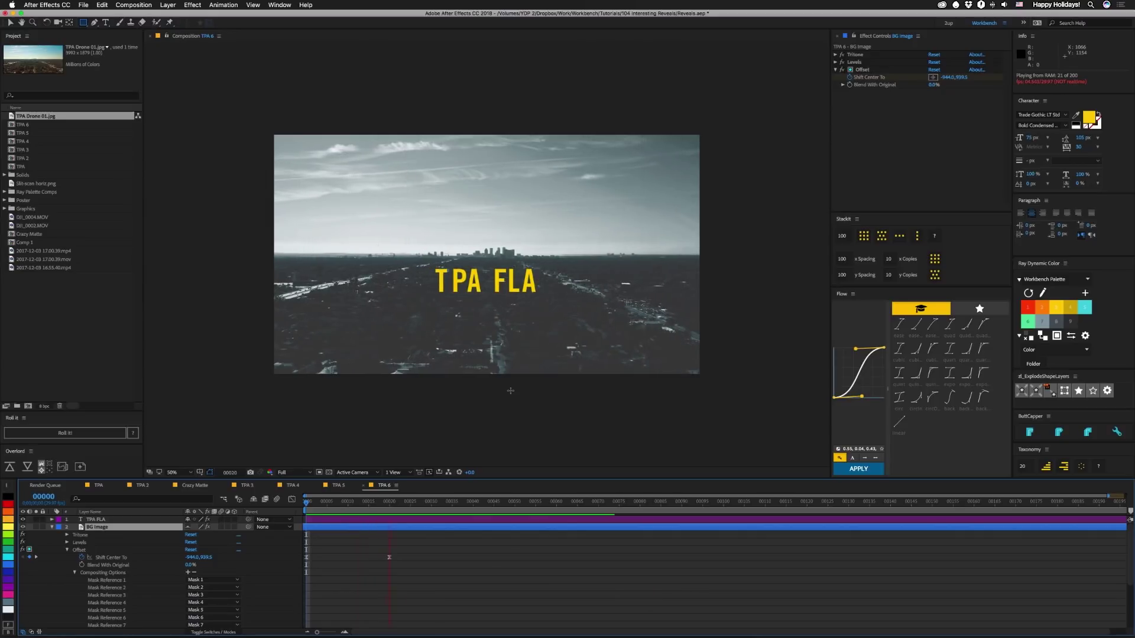
- Stop the preview and set the BG Image layer's X position to 960
key("space")
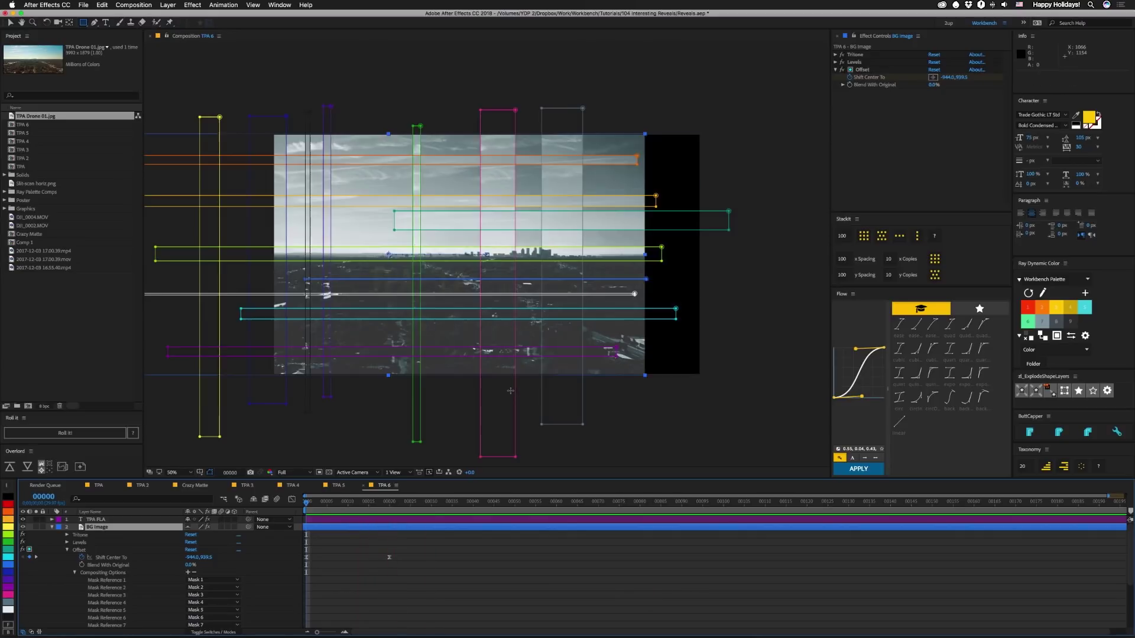
key("space")
key("space")
key("p")
left_click(189, 535)
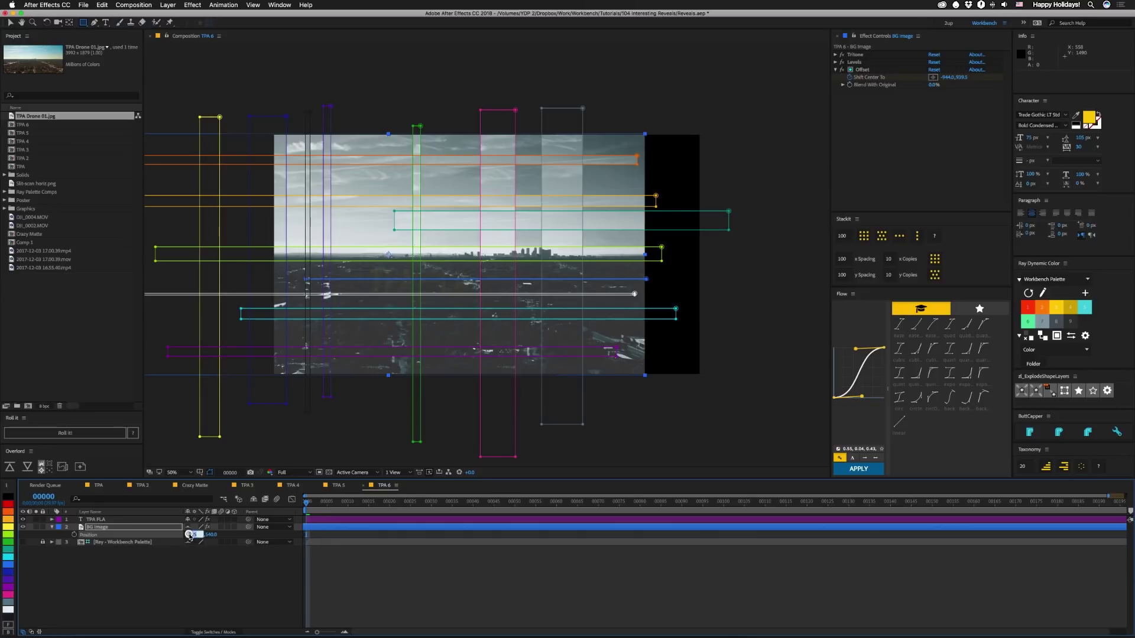
type("960")
key("Return")
left_click(862, 69)
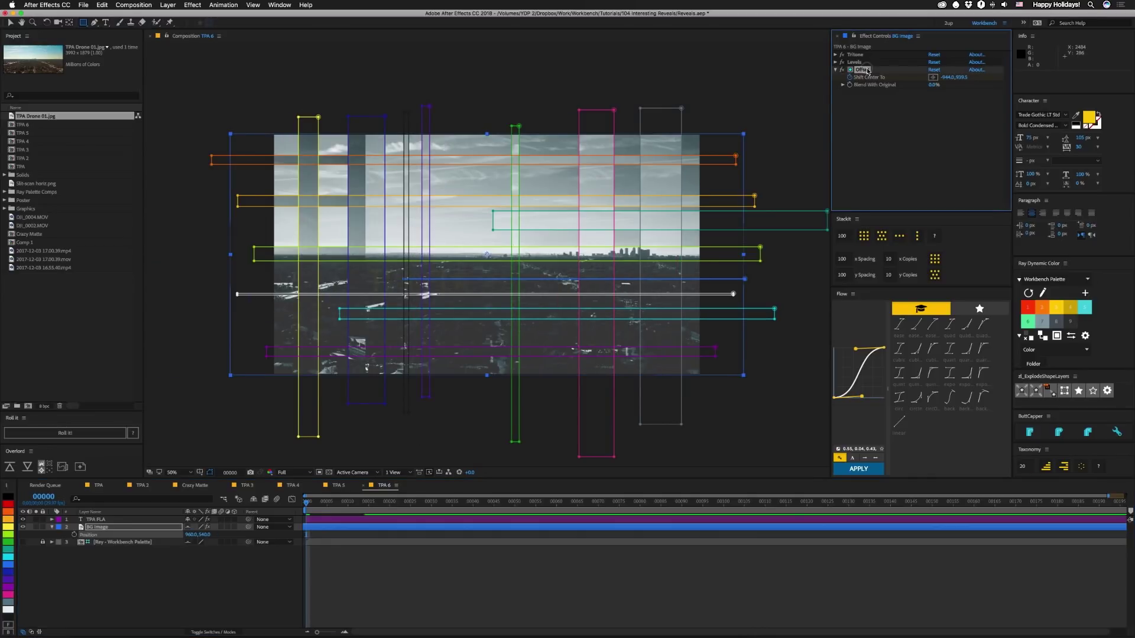
key("ctrl+d")
key("ctrl+z")
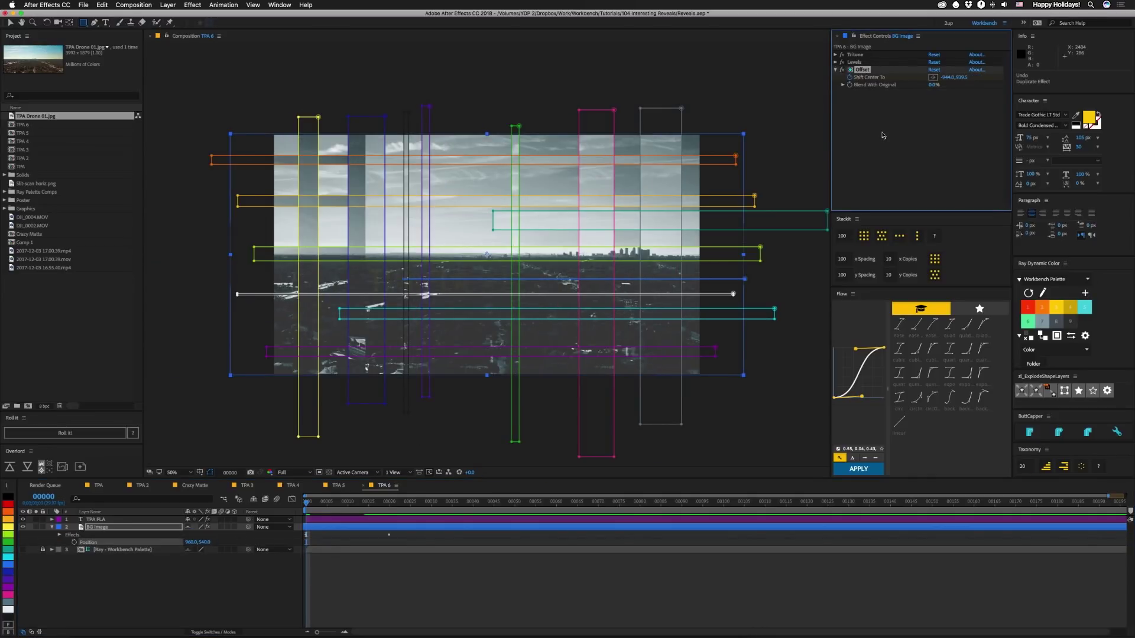
- Add a second, fresh Offset effect to the BG Image layer beneath the existing one
key("ctrl+space")
type("off")
key("Return")
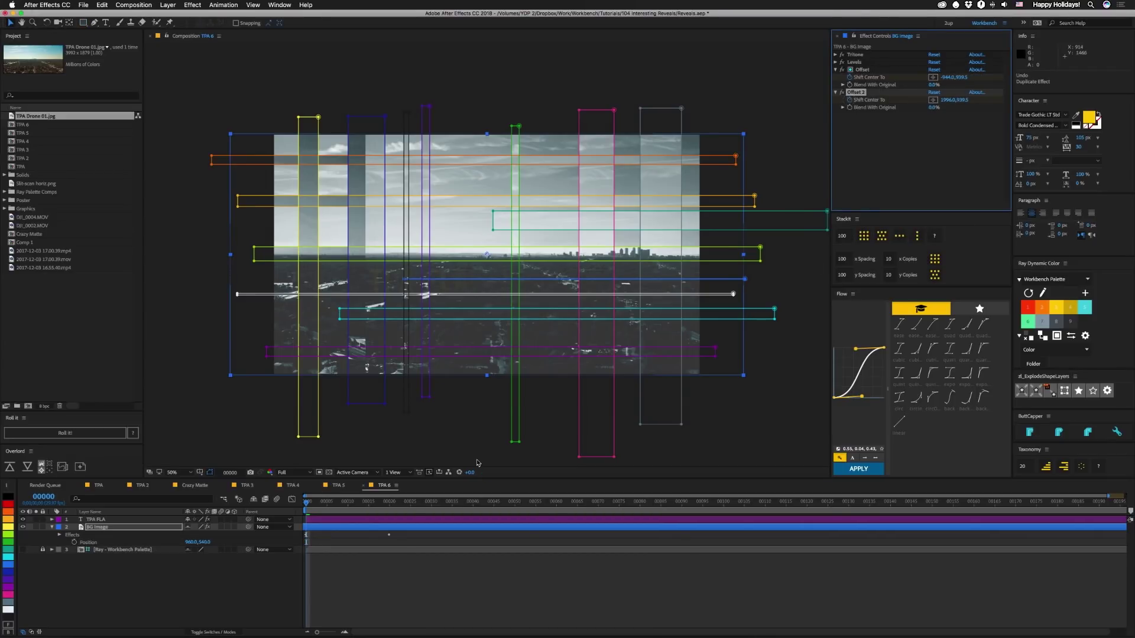
- Keyframe the second Offset's Shift Center To, placing its end keyframe at about frame 13 and setting the starting X value to about 1602
key("u")
left_click_drag(306, 558, 360, 558)
left_click_drag(150, 558, 26, 549)
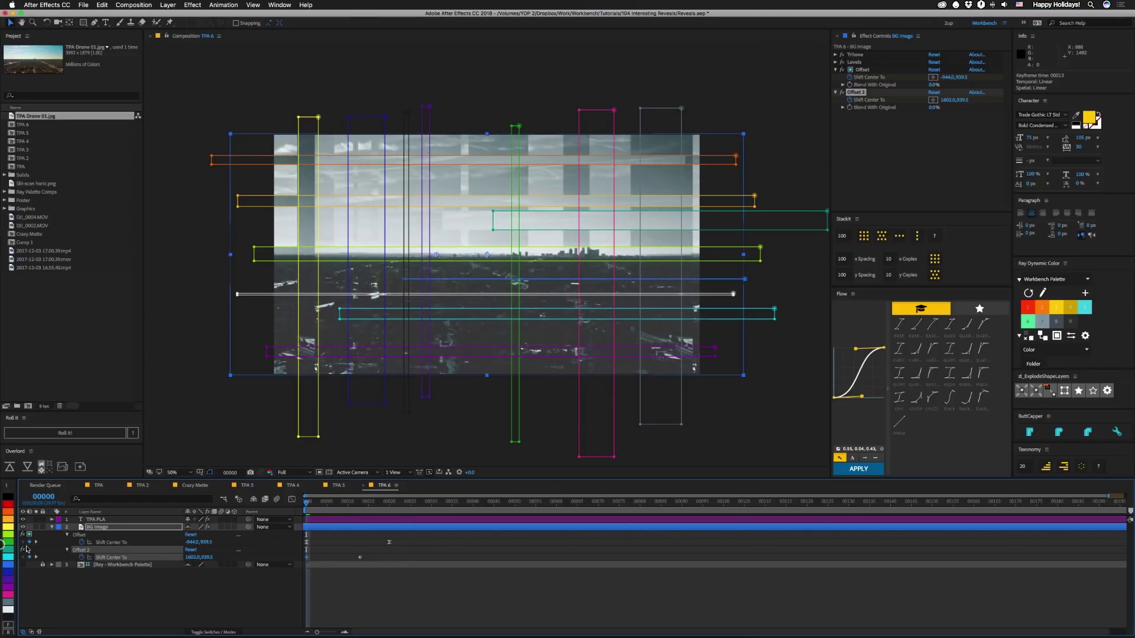
- Apply the current Flow easing curve to the second Offset's keyframes and preview the reveal with the composition fitted to the viewer
left_click(857, 470)
key("space")
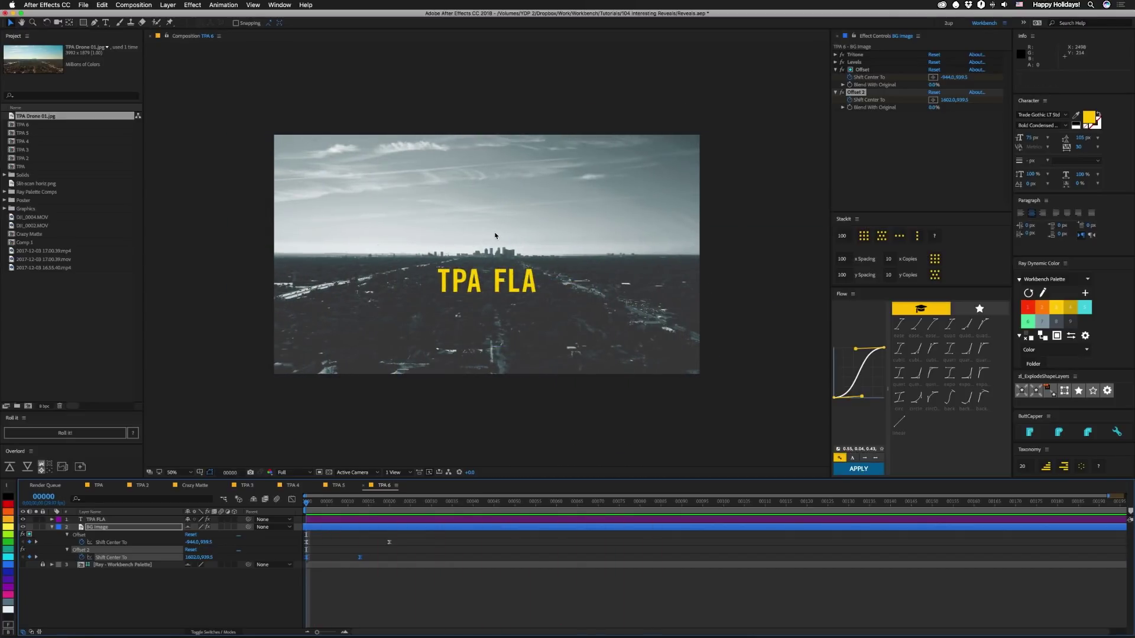
left_click(591, 502)
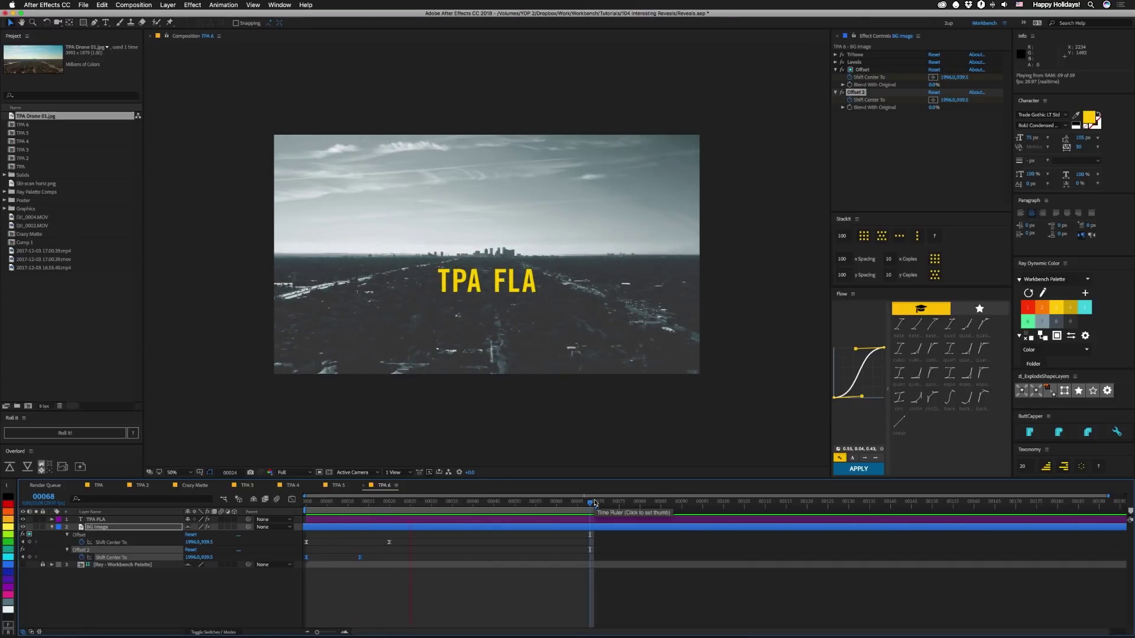
key("shift+slash")
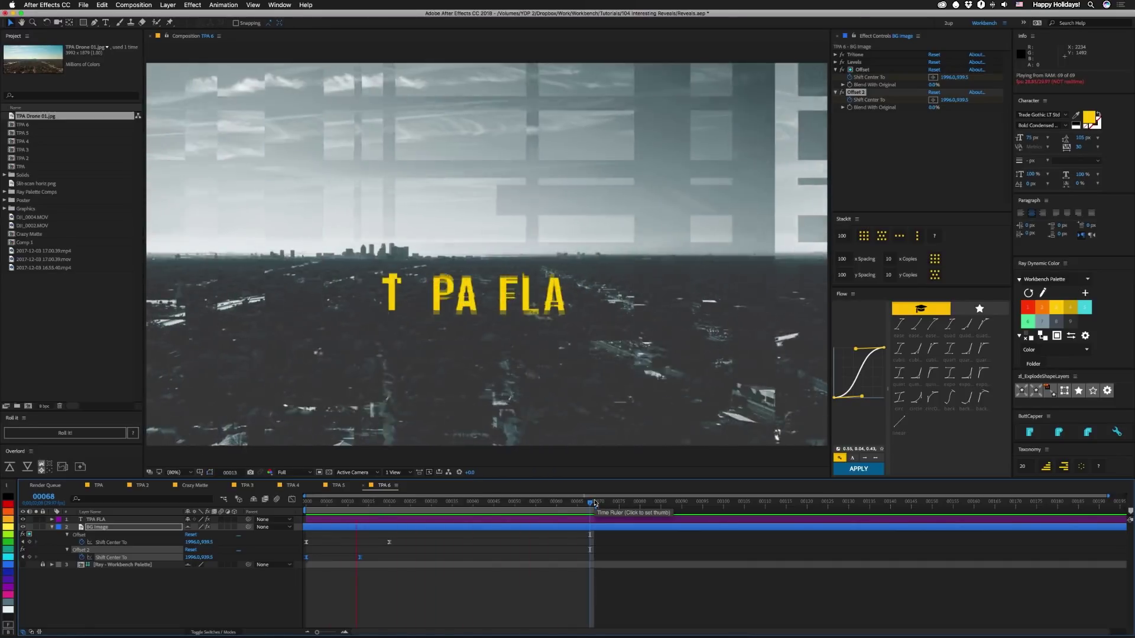